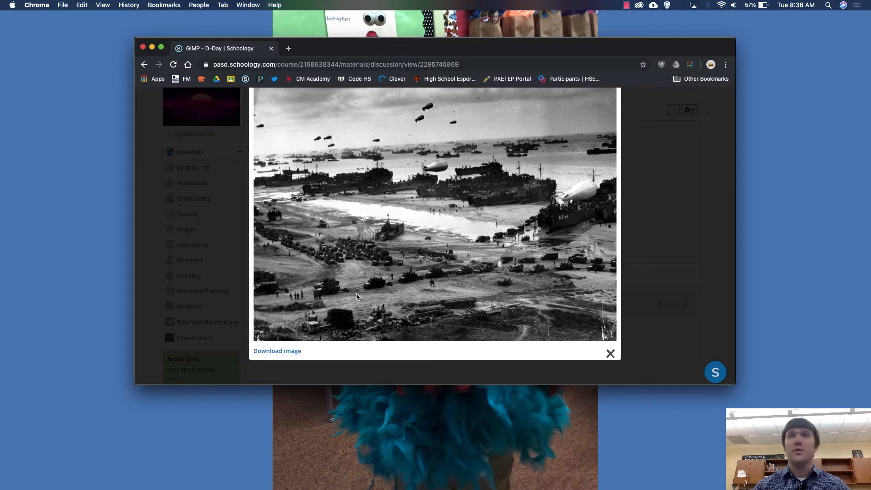
Examine the beach landing photo attached to the GIMP - D-Day discussion and close its preview.
scroll(357, 296, "up", 2)
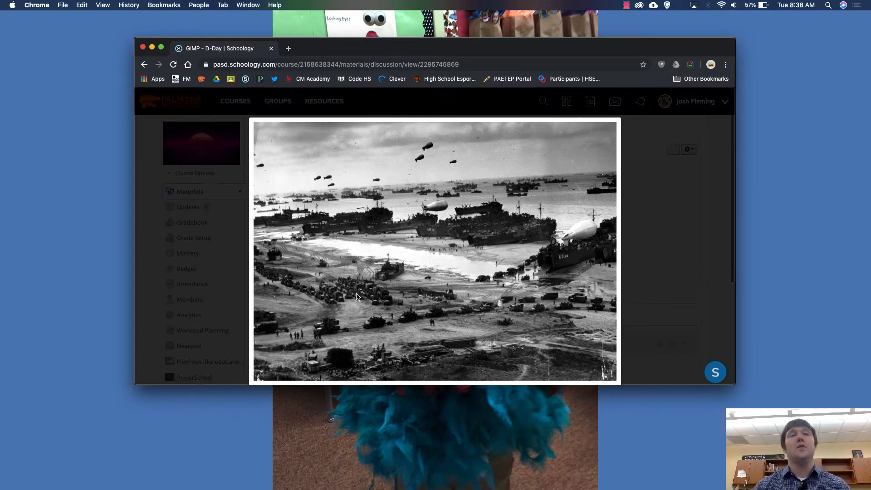
scroll(356, 296, "down", 1)
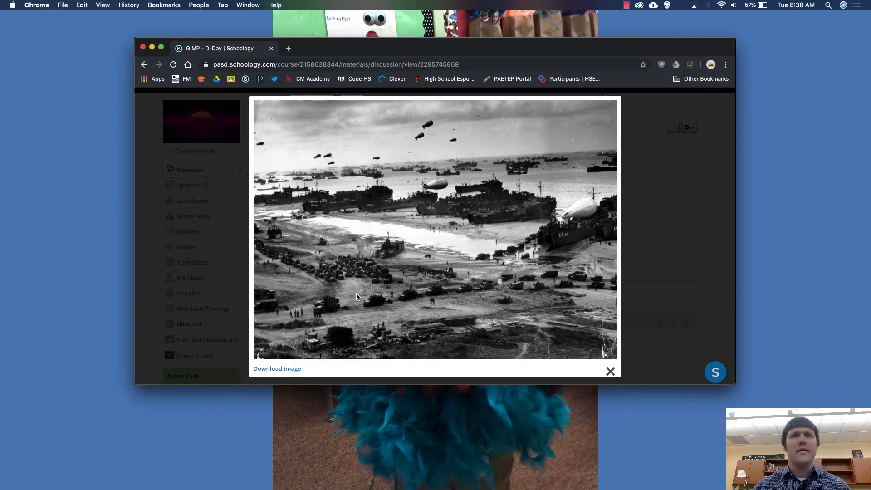
left_click(668, 334)
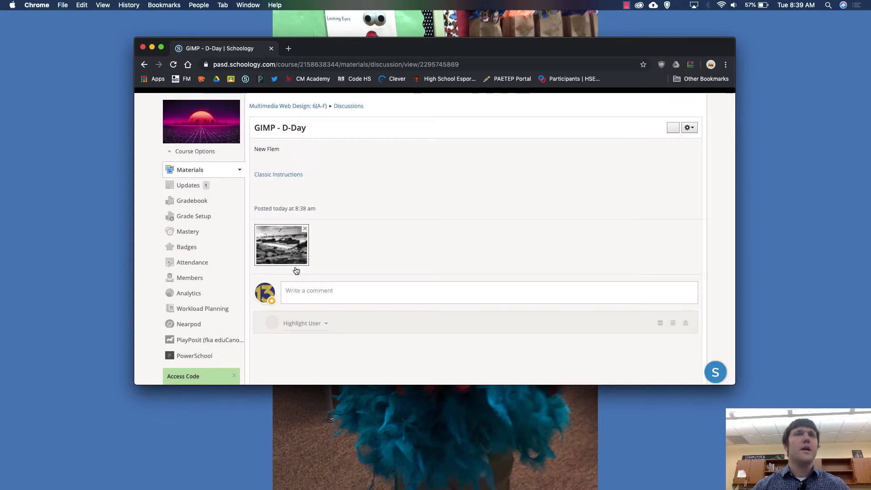
left_click(272, 252)
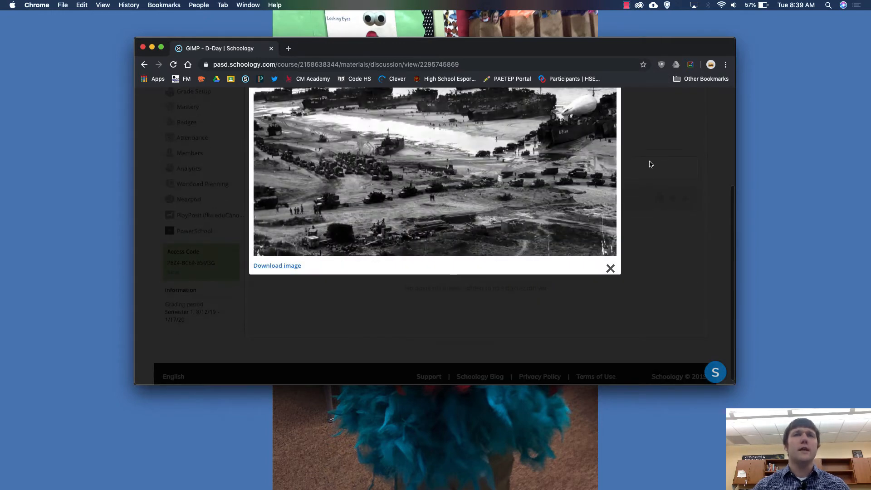
left_click(650, 162)
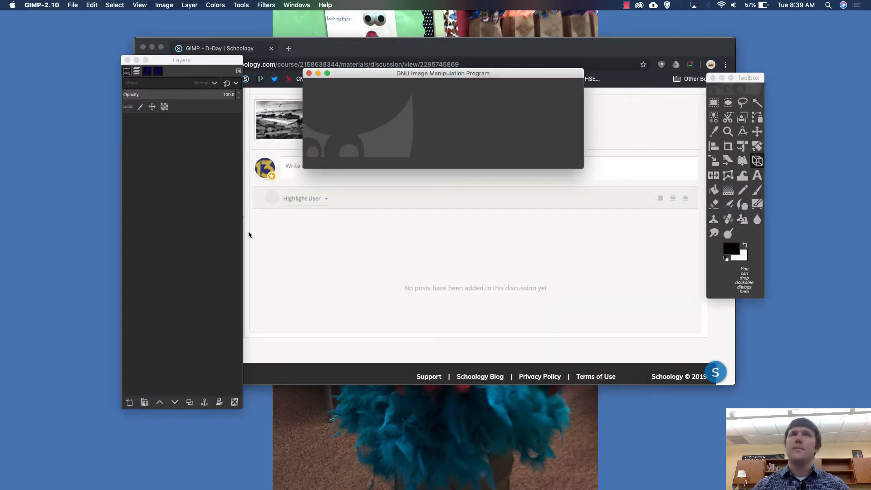
Switch to GIMP and try single-window mode with a widened toolbox, then return to separate windows.
left_click(296, 5)
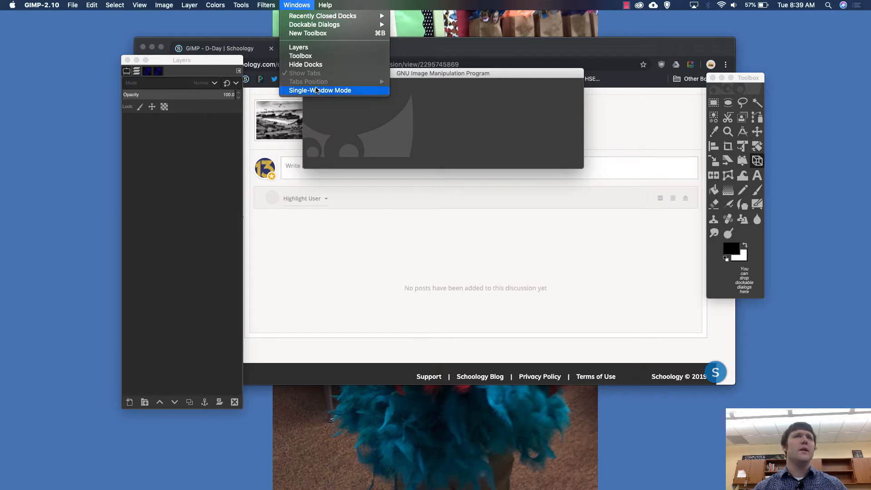
left_click(316, 91)
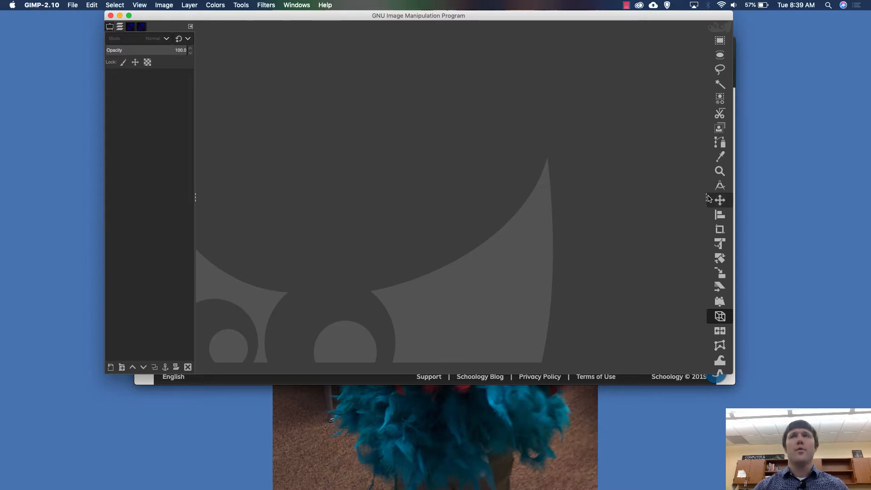
left_click_drag(706, 196, 672, 196)
left_click(295, 5)
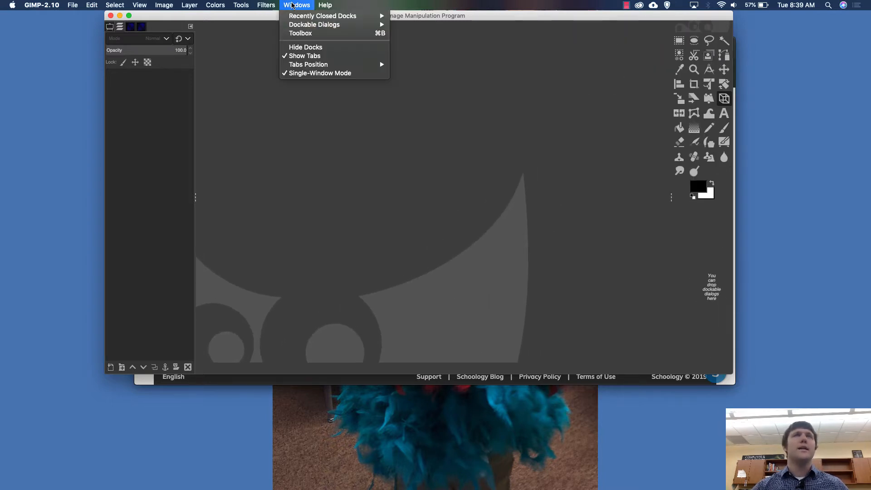
left_click(309, 74)
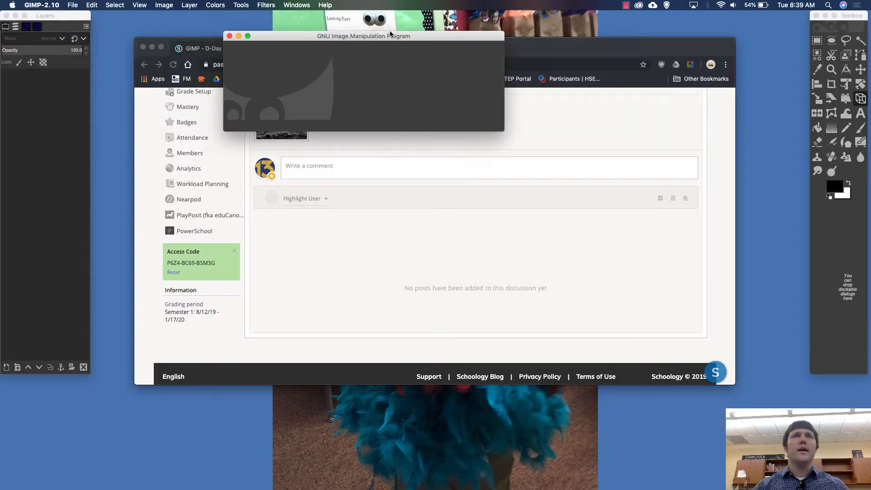
Open Normandy_Invasion_June_1944.jpg from the Downloads folder and arrange the image and Layers windows side by side.
left_click(72, 5)
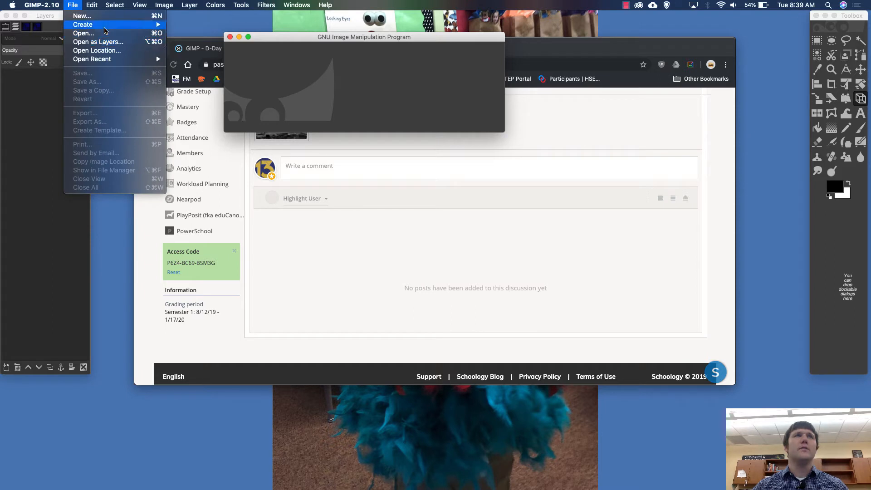
left_click(289, 93)
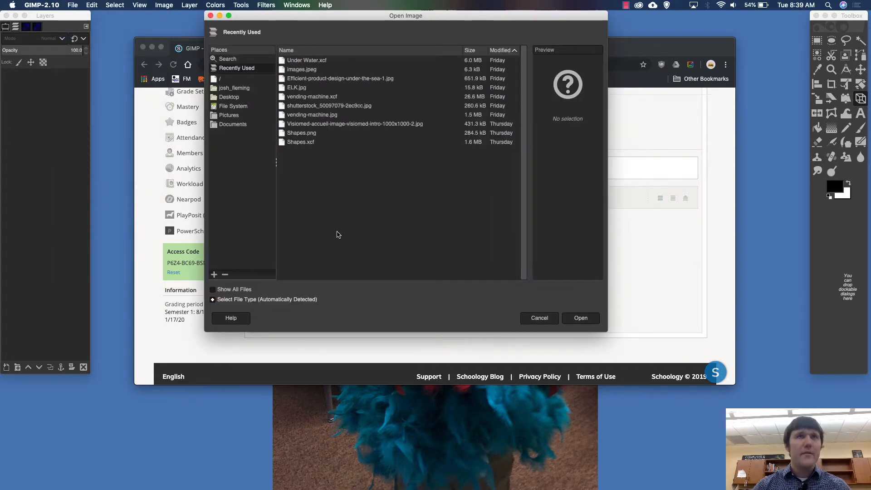
left_click(234, 87)
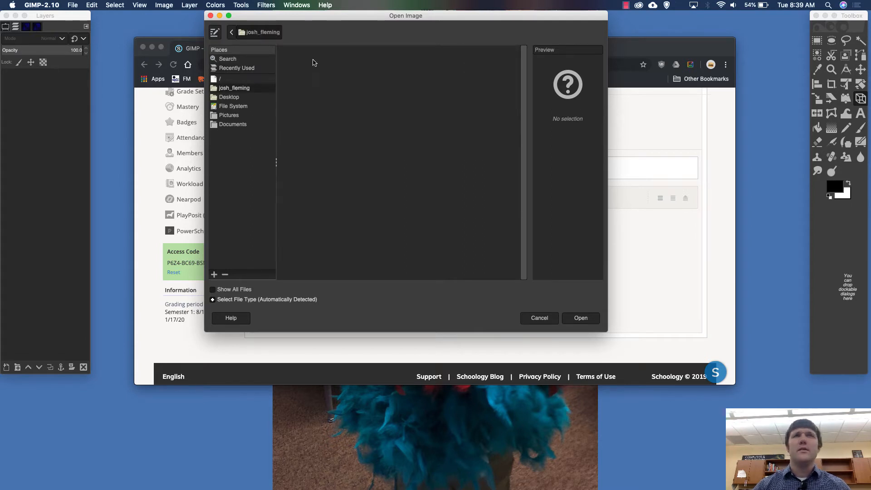
left_click(301, 87)
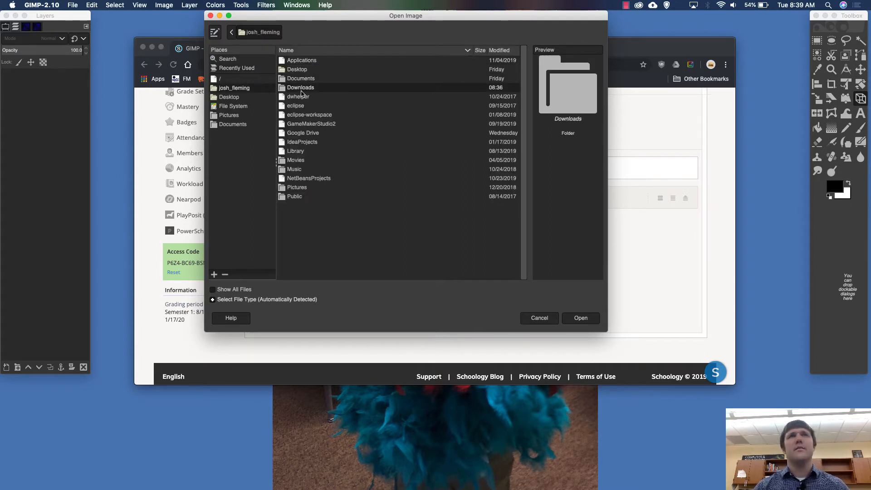
double_click(299, 88)
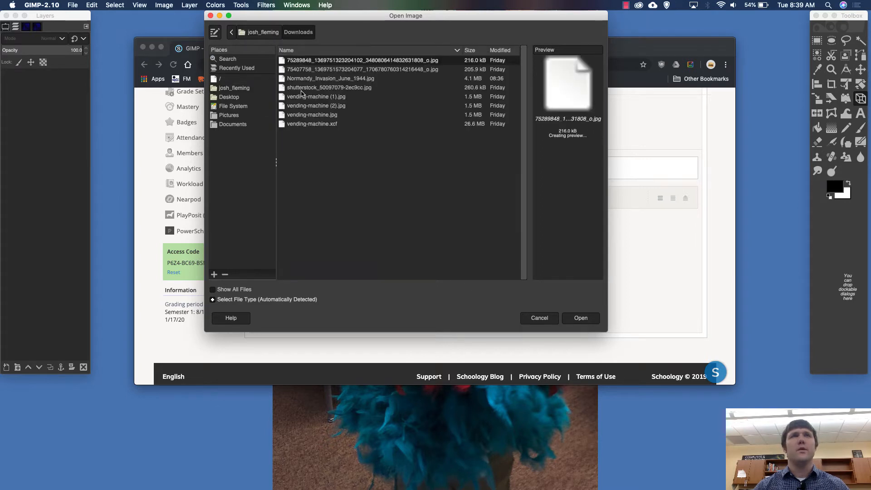
double_click(330, 80)
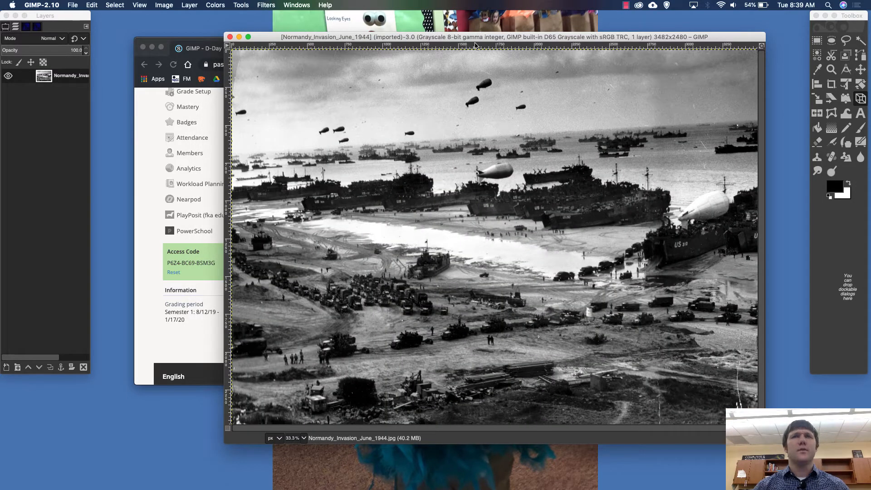
left_click_drag(446, 36, 393, 16)
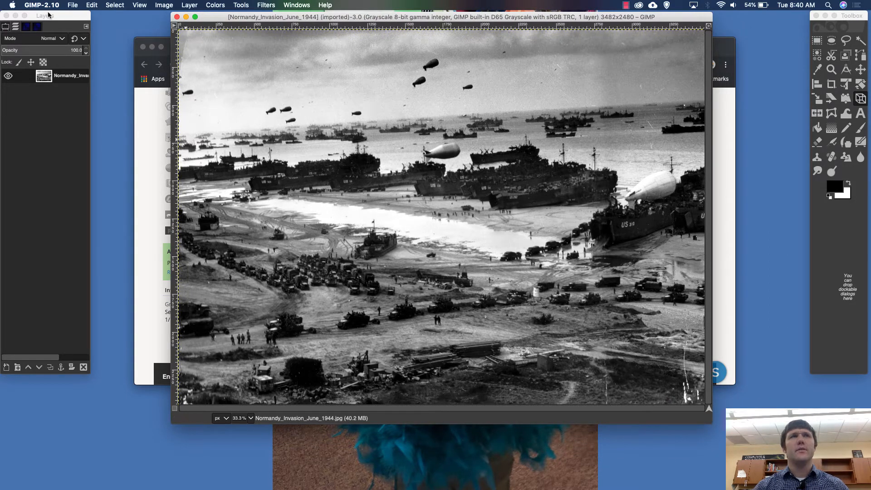
left_click_drag(49, 15, 78, 36)
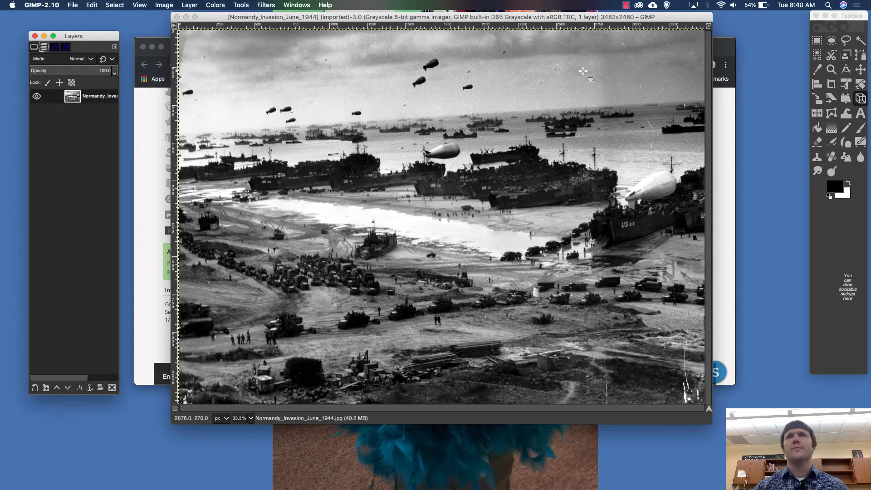
Set up the Fuzzy Select tool with feathered edges at a radius of 1.2 for selecting a small dark balloon.
left_click(847, 40)
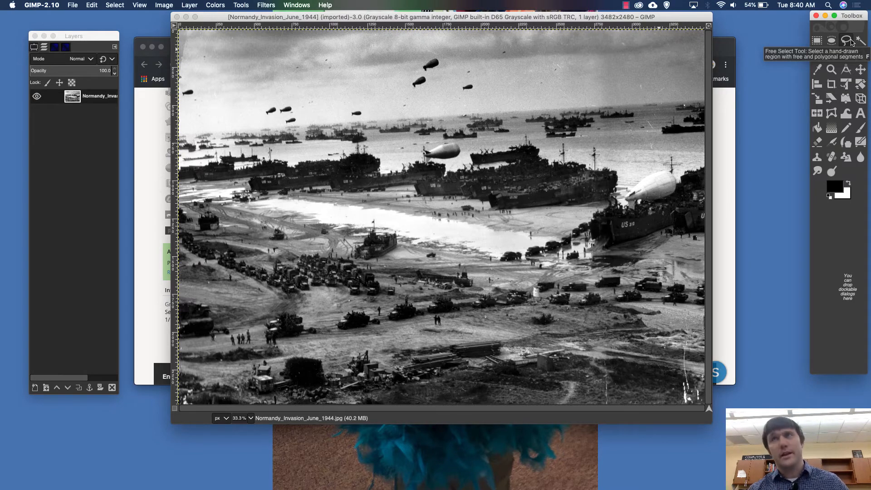
left_click(861, 42)
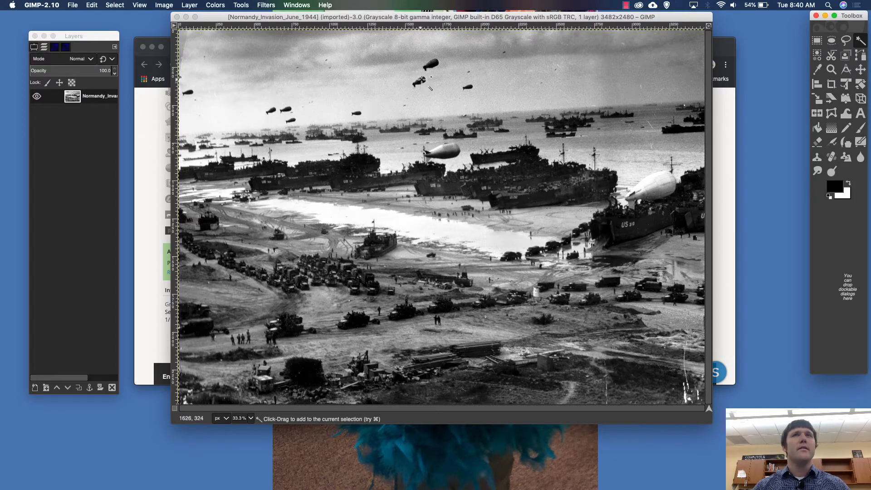
left_click(35, 48)
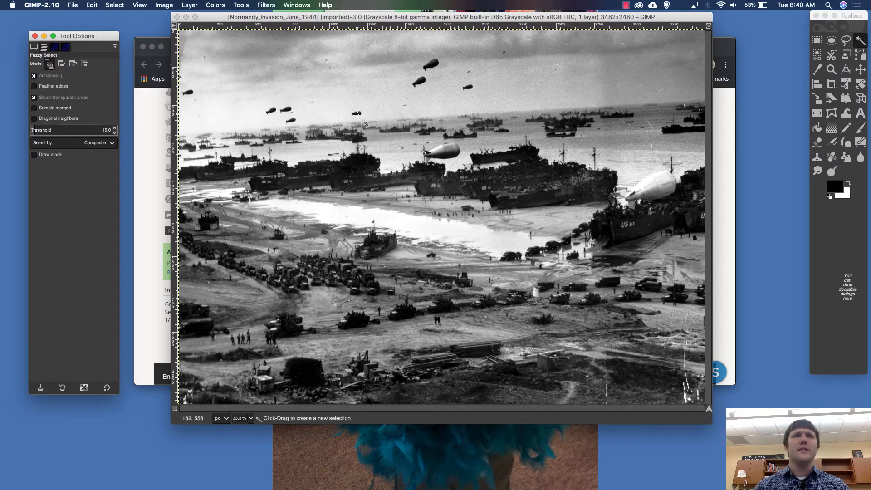
key("plus")
key("plus")
scroll(376, 136, "up", 5)
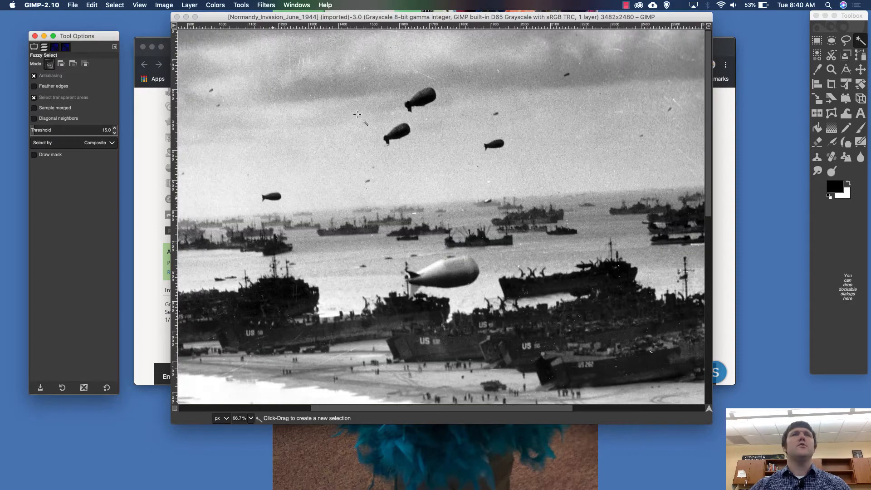
scroll(390, 154, "left", 6)
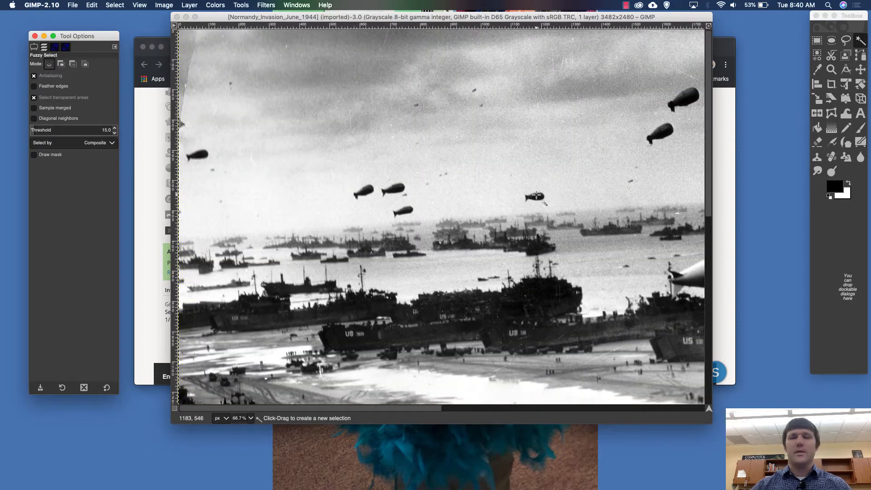
key("plus")
scroll(537, 195, "right", 6)
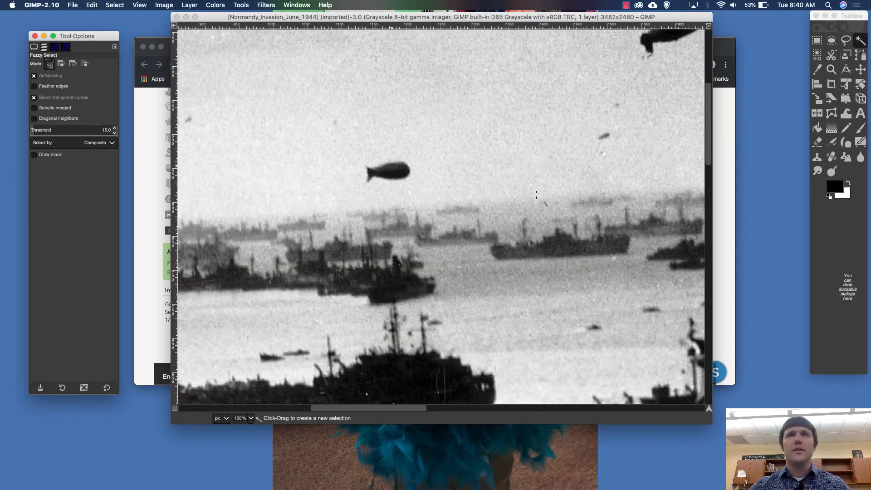
left_click(50, 87)
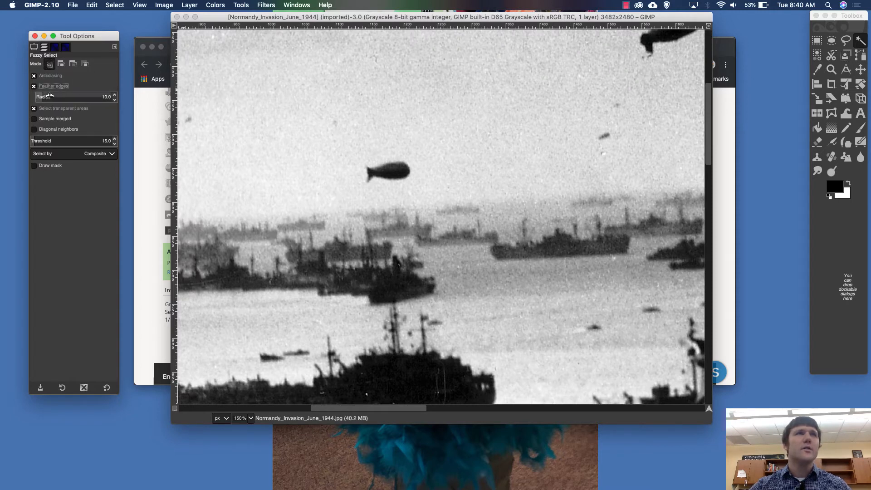
left_click_drag(51, 97, 36, 97)
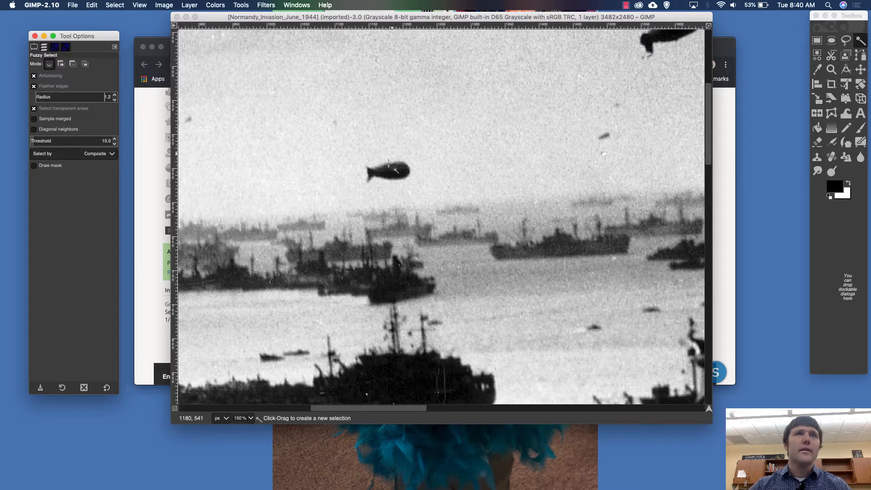
Fuzzy-select the small dark balloon above the distant ships, adding to the selection until the whole balloon is covered.
left_click(377, 170)
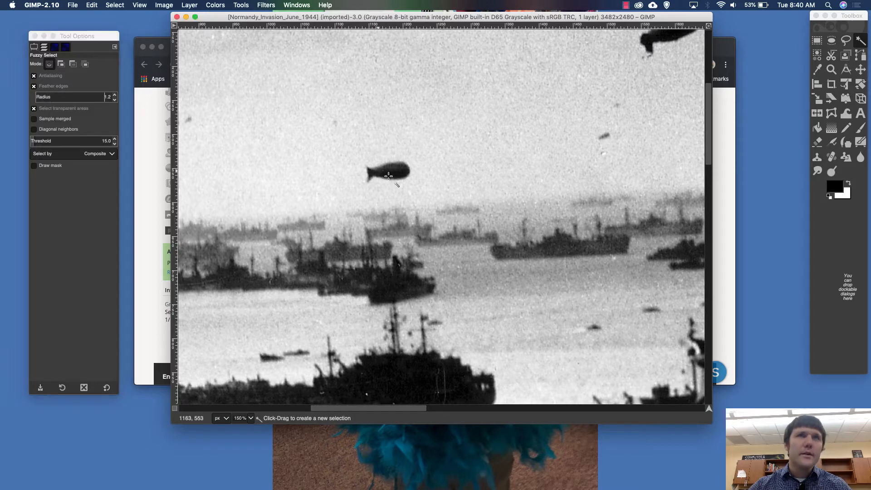
left_click(386, 173)
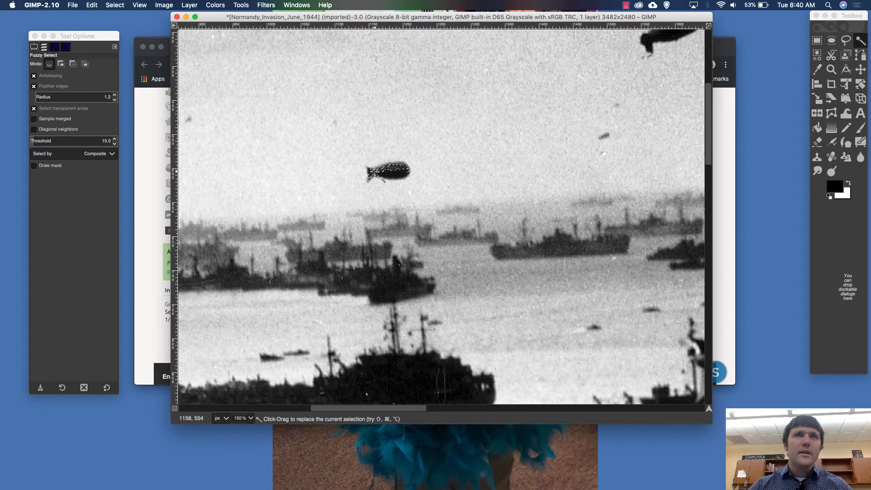
left_click(61, 63)
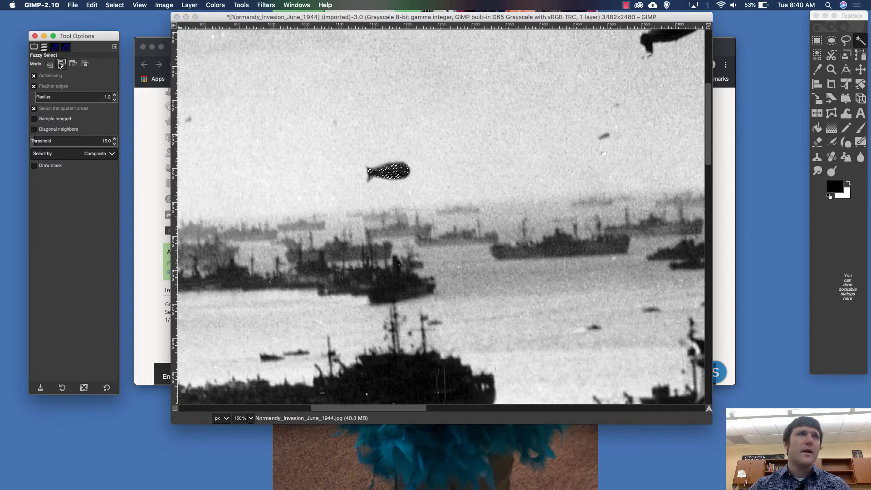
left_click(398, 181)
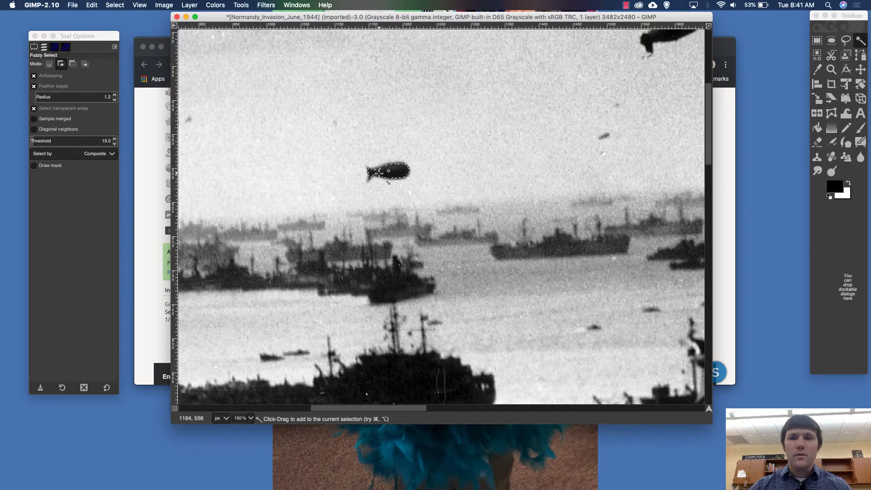
scroll(378, 173, "up", 3)
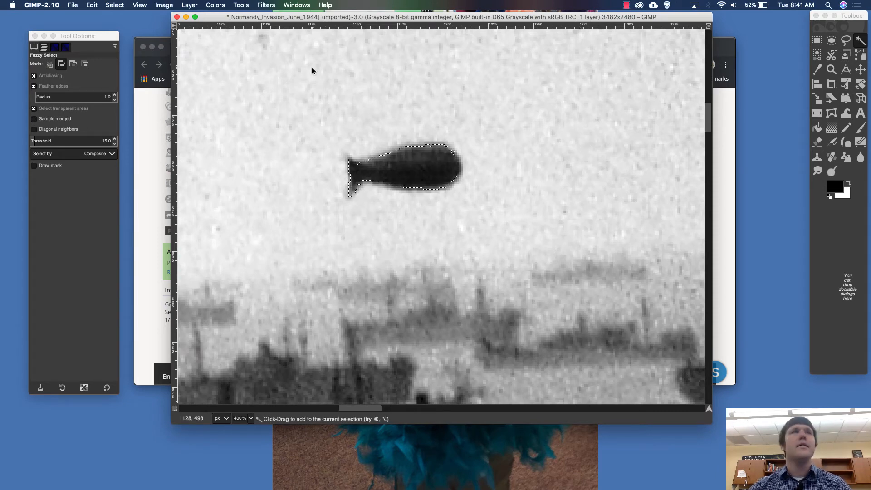
Copy the selected balloon and set the Paintbrush to use the Clipboard Image brush.
left_click(91, 6)
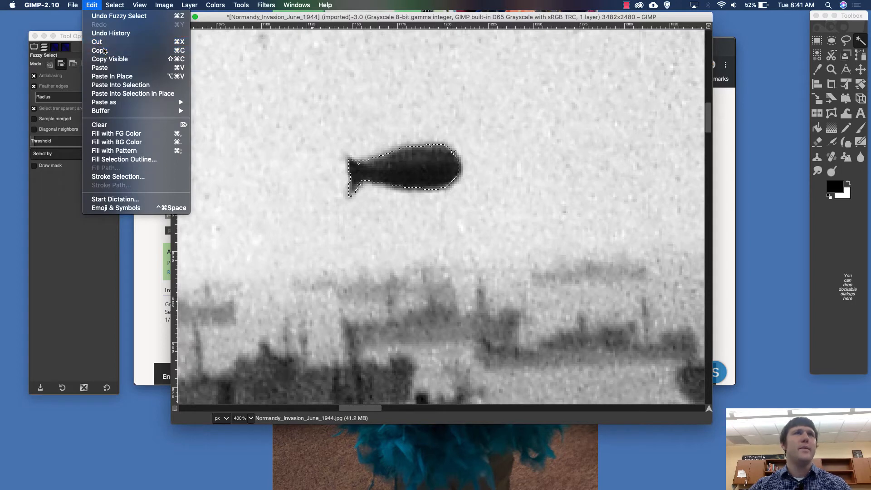
left_click(99, 50)
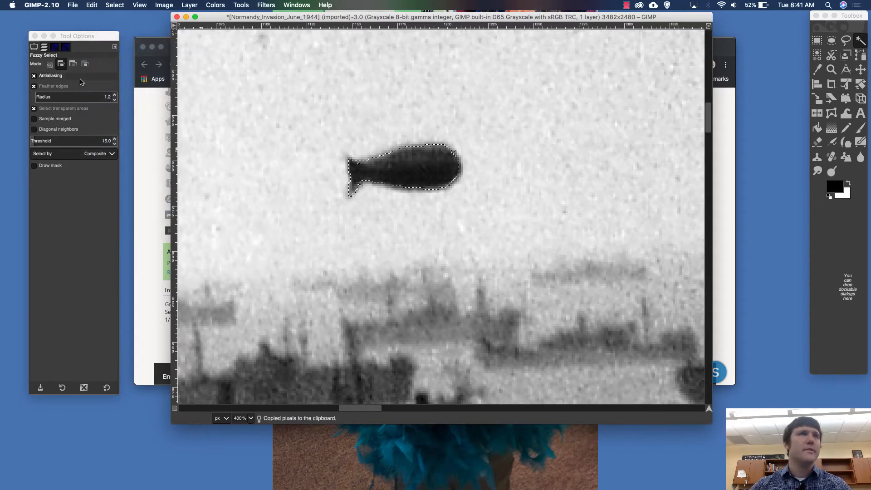
left_click(862, 128)
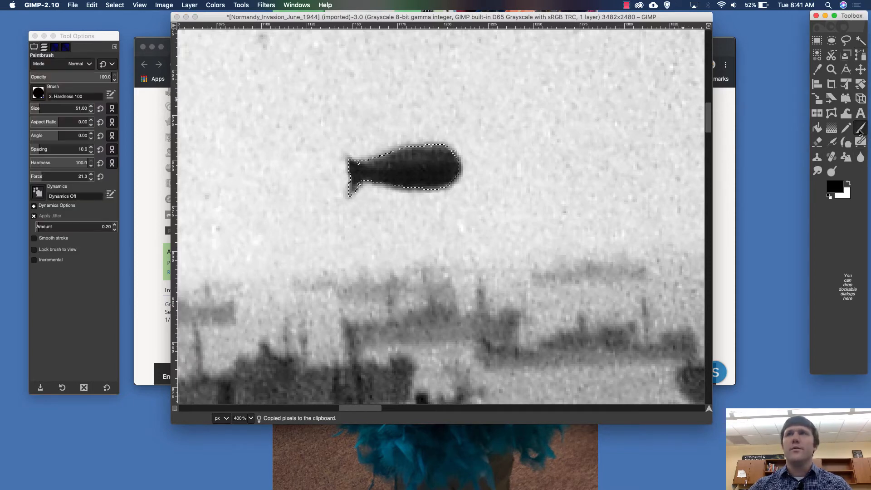
left_click(34, 50)
left_click(38, 94)
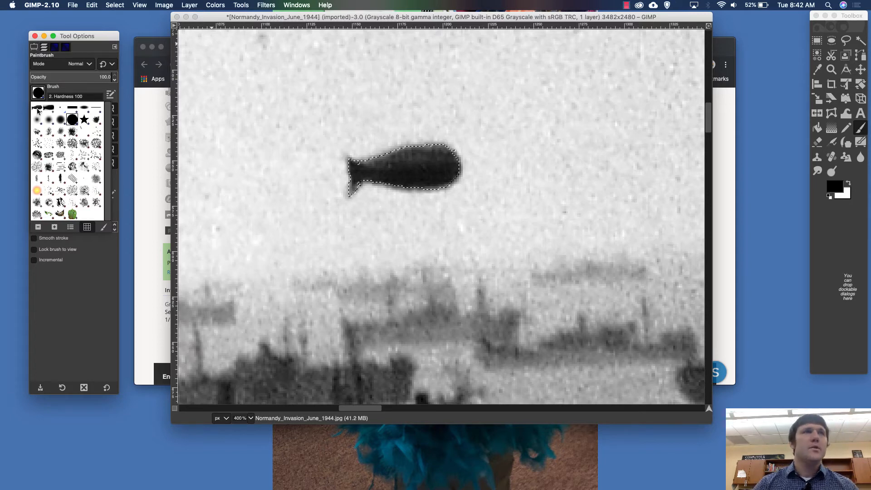
left_click(37, 109)
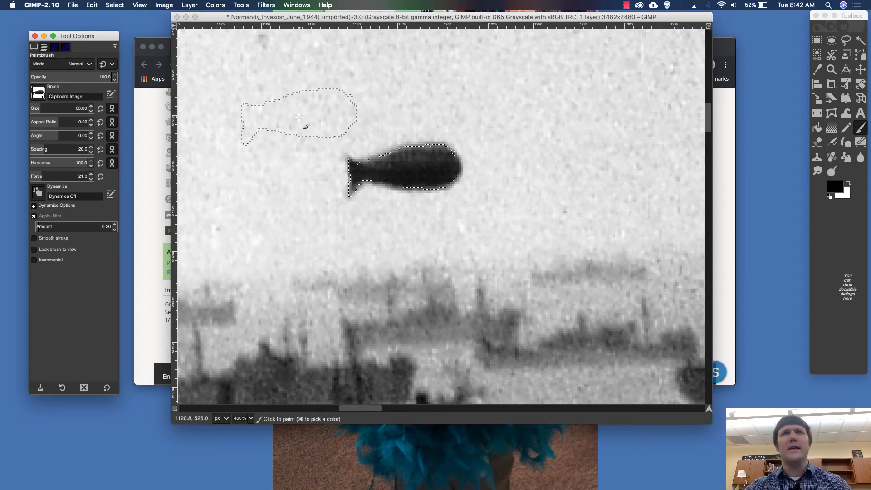
Clear the selection around the original balloon so that painting is possible across the whole photo.
key("minus")
key("minus")
key("minus")
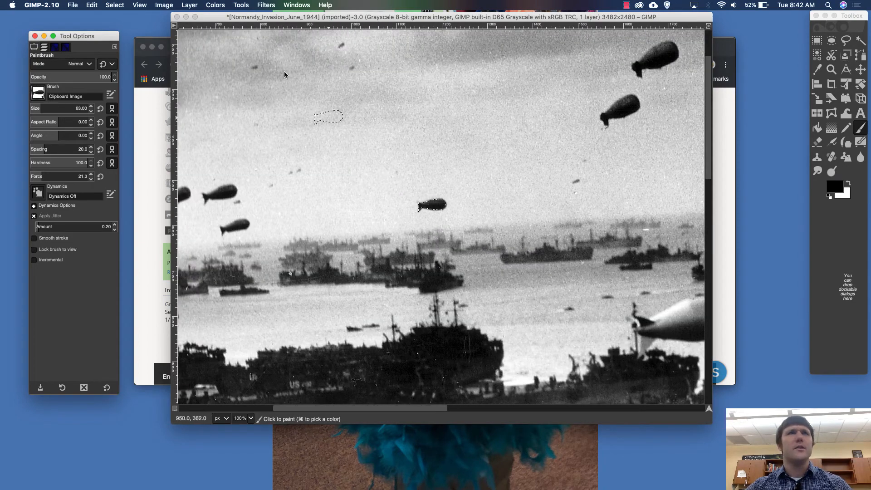
left_click(114, 4)
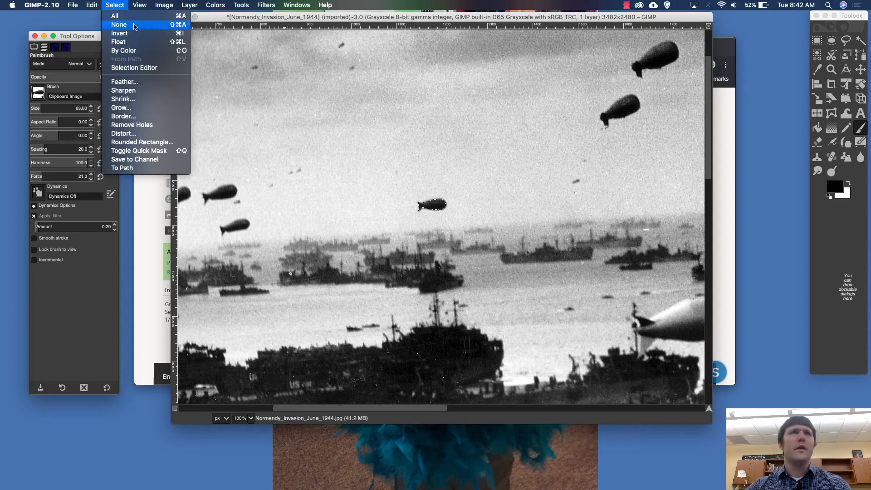
left_click(119, 24)
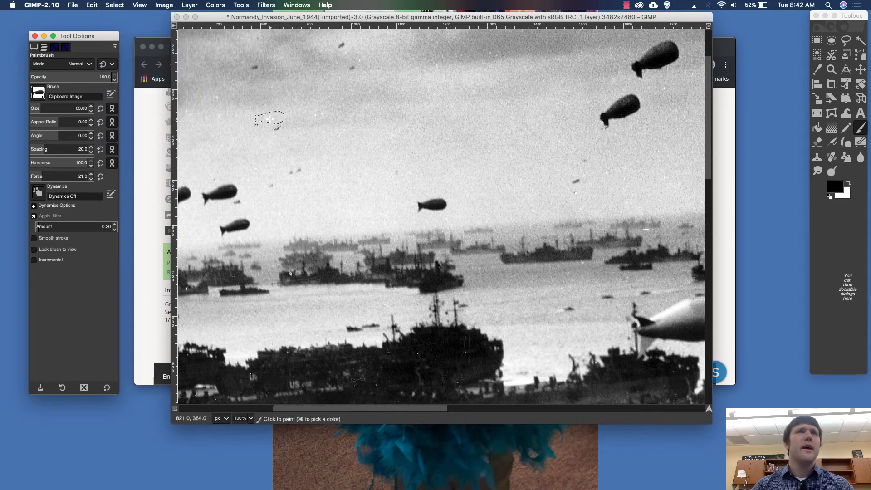
Stamp a balloon in the open sky above the left-hand balloons, raising the brush force to 56 to darken it.
left_click(263, 143)
left_click(263, 143)
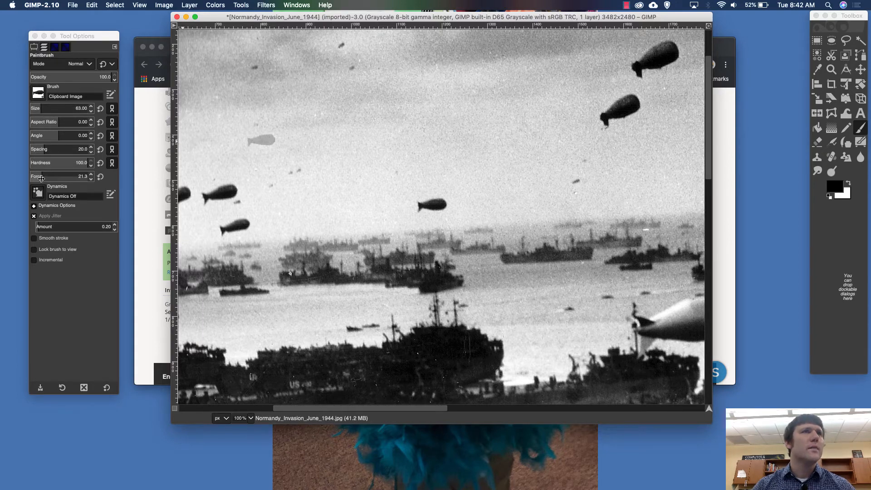
left_click_drag(41, 178, 240, 182)
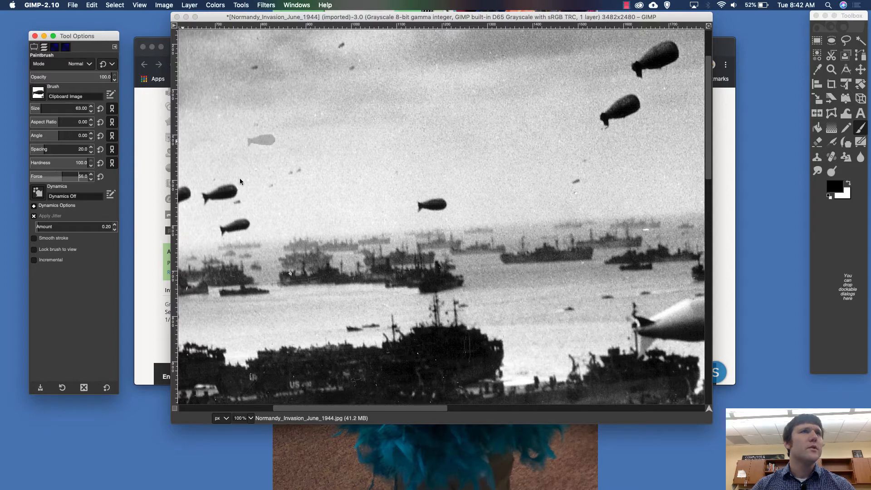
left_click(262, 140)
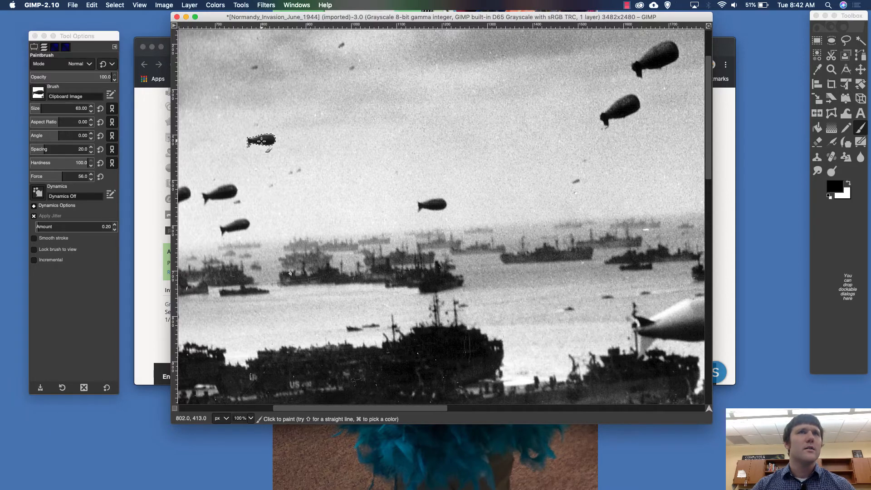
Stamp four more balloons: one below the new balloon, one near the horizon and two higher in the central sky.
left_click(265, 166)
left_click(284, 220)
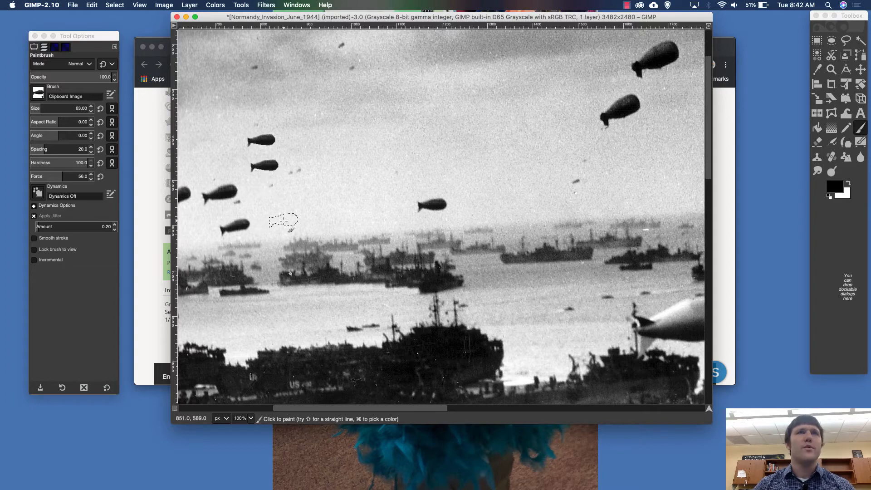
left_click(363, 129)
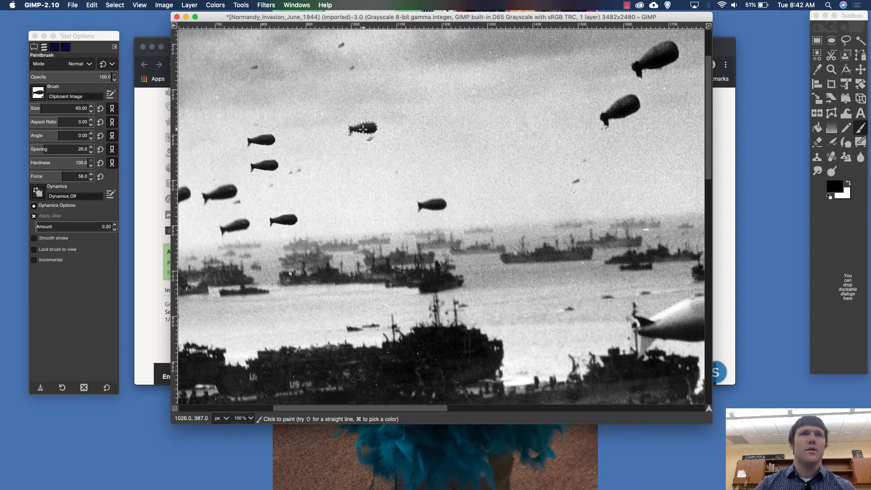
left_click(464, 69)
Stamp five balloons in the sky near the photo's left edge, from mid-sky down to the horizon.
key("minus")
key("minus")
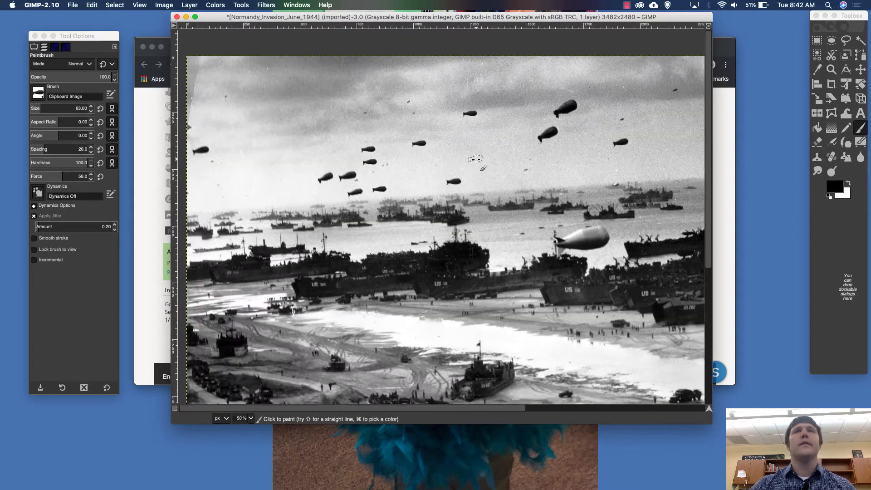
left_click(254, 182)
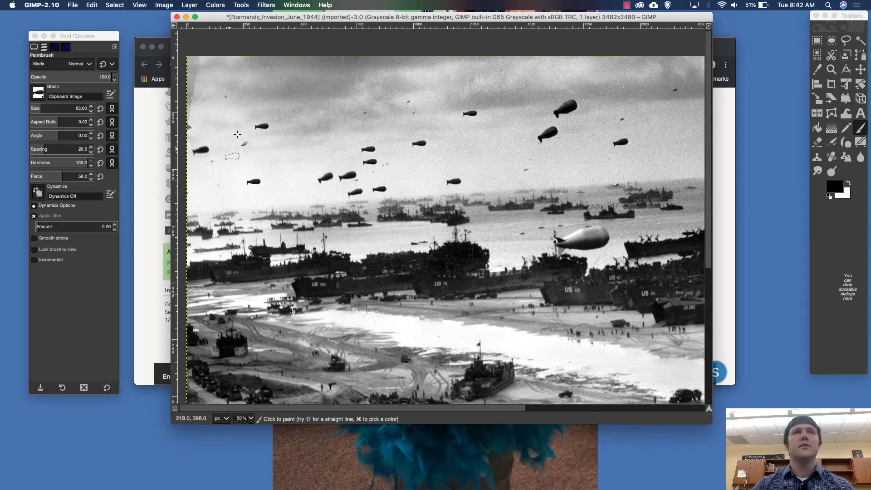
left_click(233, 118)
left_click(227, 171)
left_click(226, 198)
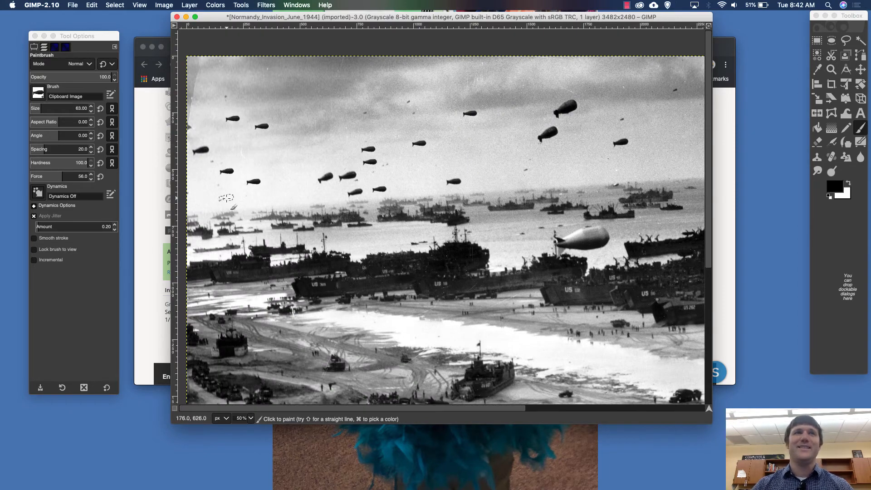
Fill the remaining gaps in the central and upper-left sky with six more scattered balloons.
left_click(316, 150)
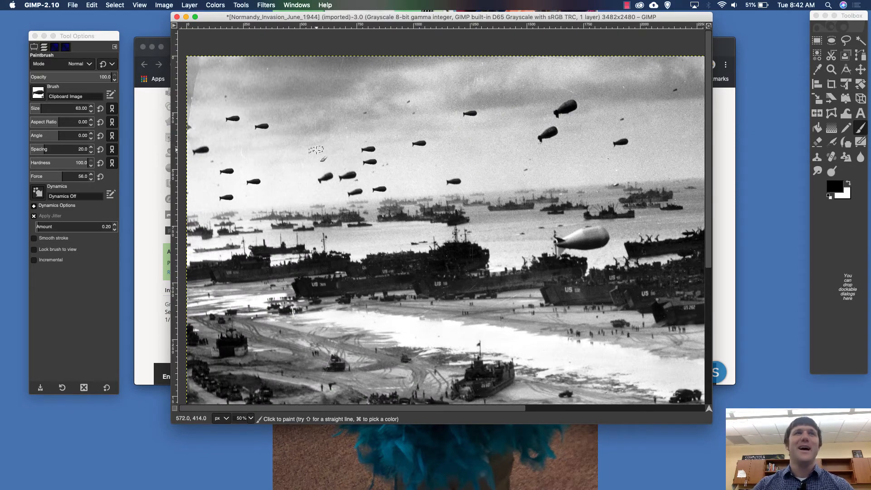
left_click(381, 94)
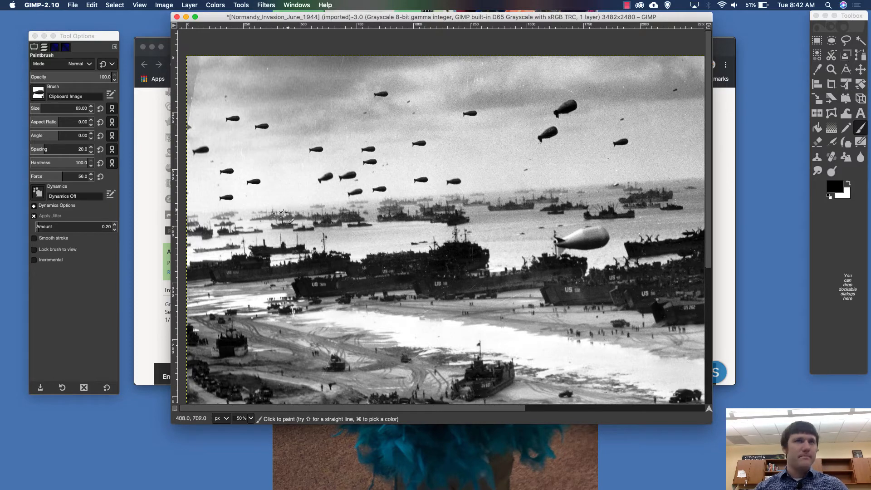
left_click(214, 77)
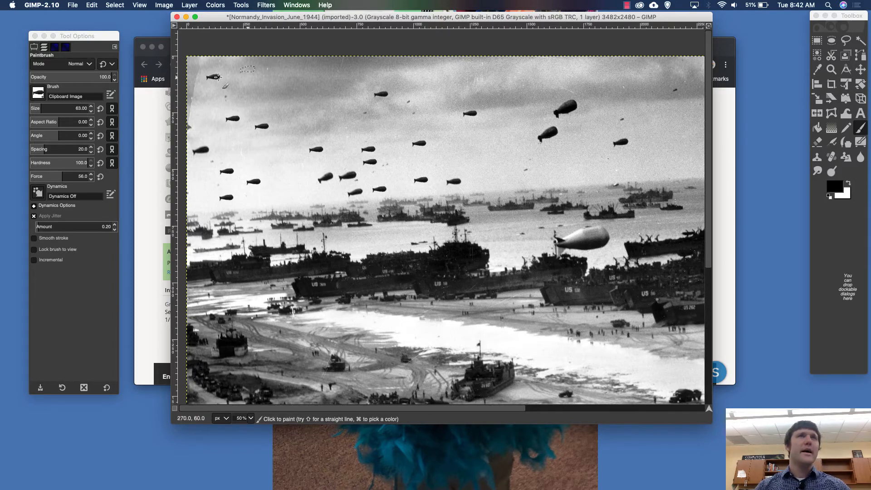
left_click(279, 69)
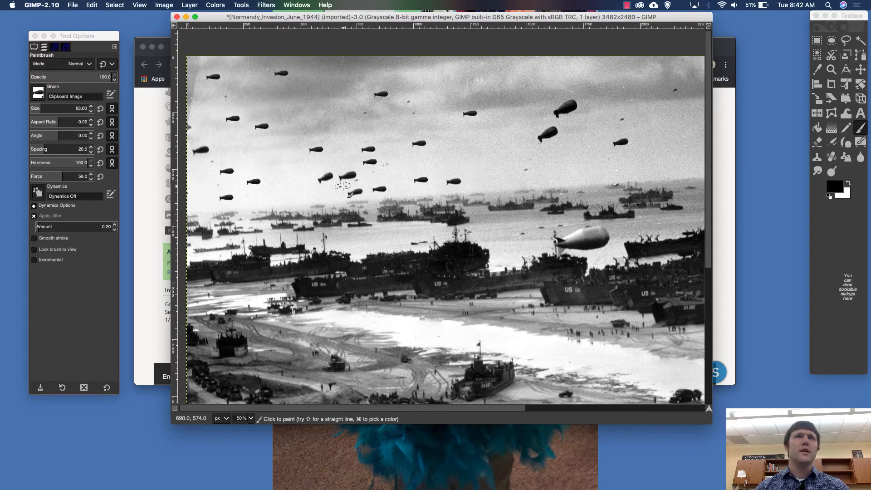
left_click(431, 106)
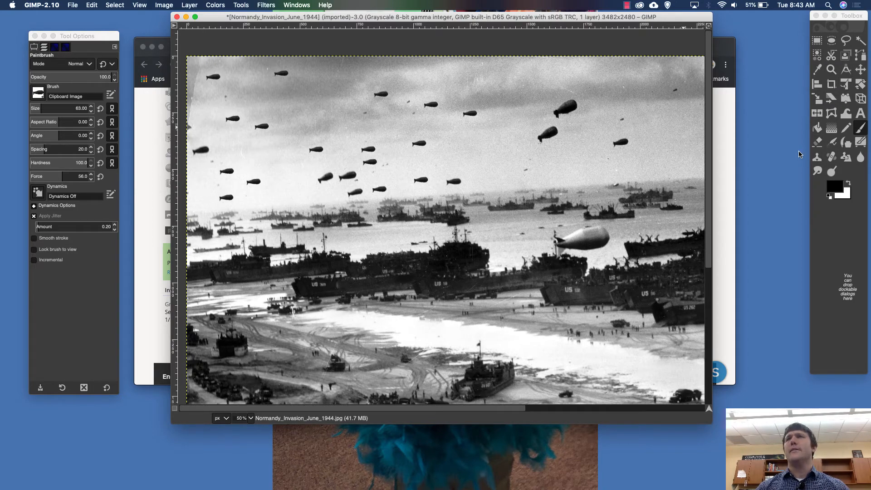
Switch to the Clone tool and set its brush to 2. Hardness 100.
left_click(817, 157)
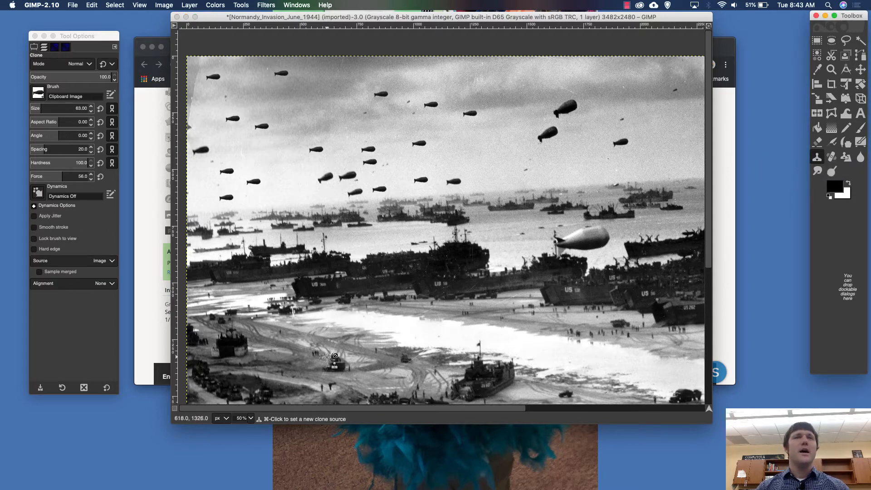
scroll(329, 357, "down", 5)
scroll(329, 357, "right", 3)
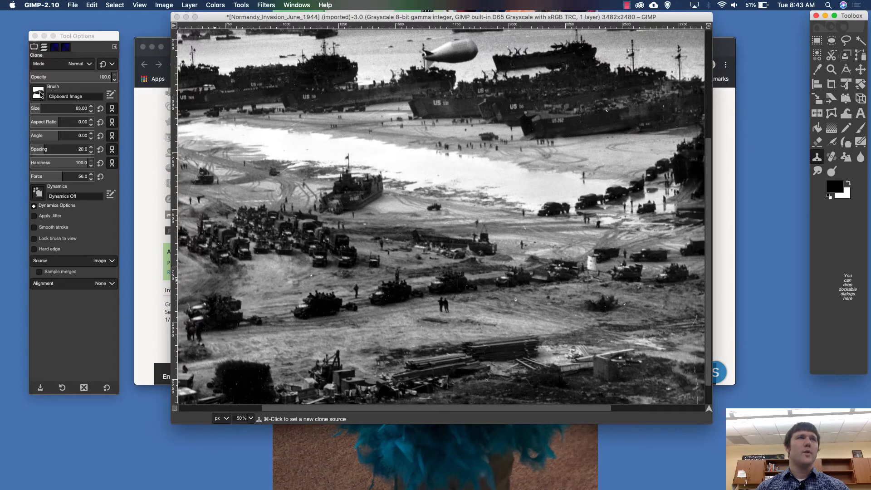
left_click(38, 94)
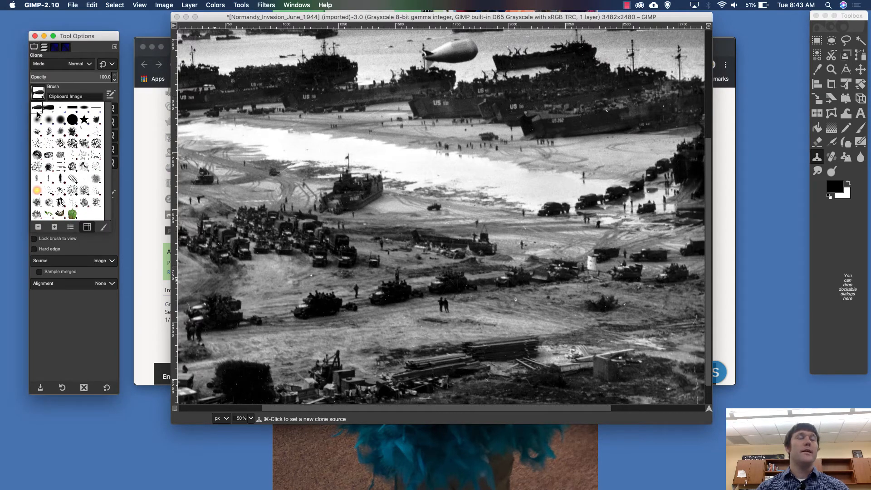
left_click(72, 120)
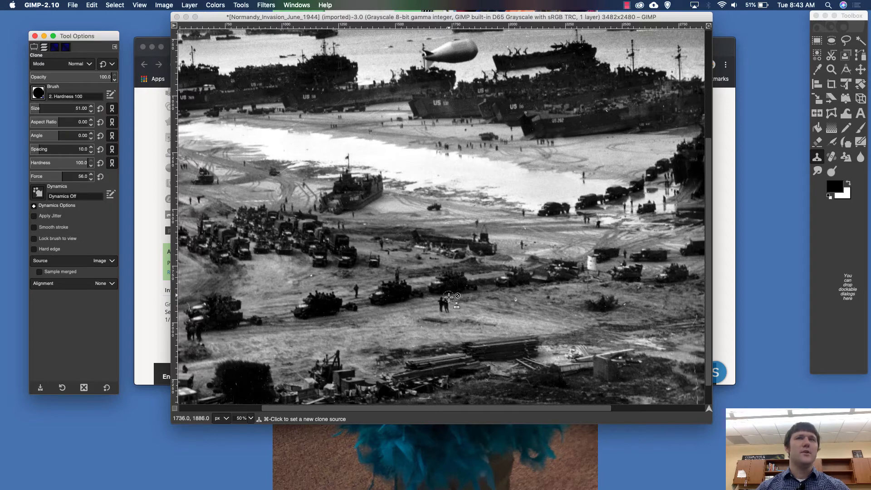
Examine the beach's vehicles, people and debris up close and across the whole photo for something to clone.
scroll(449, 297, "down", 2)
scroll(453, 282, "up", 2, "ctrl")
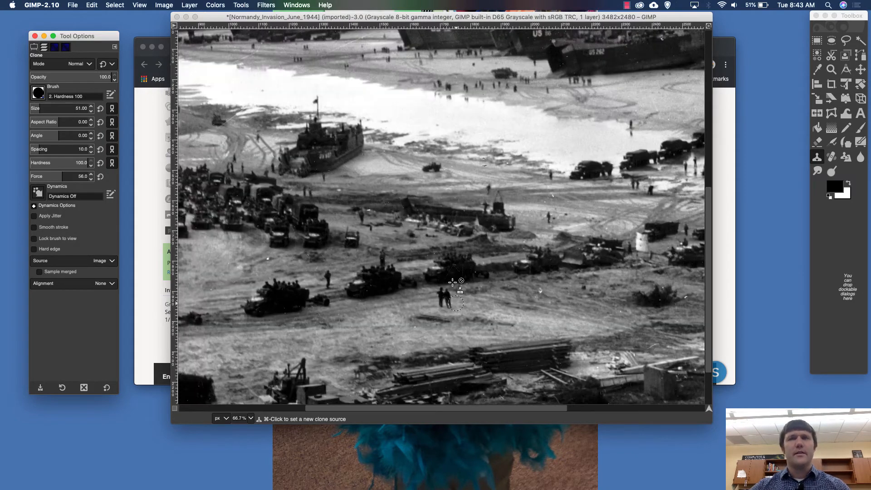
scroll(453, 281, "right", 5)
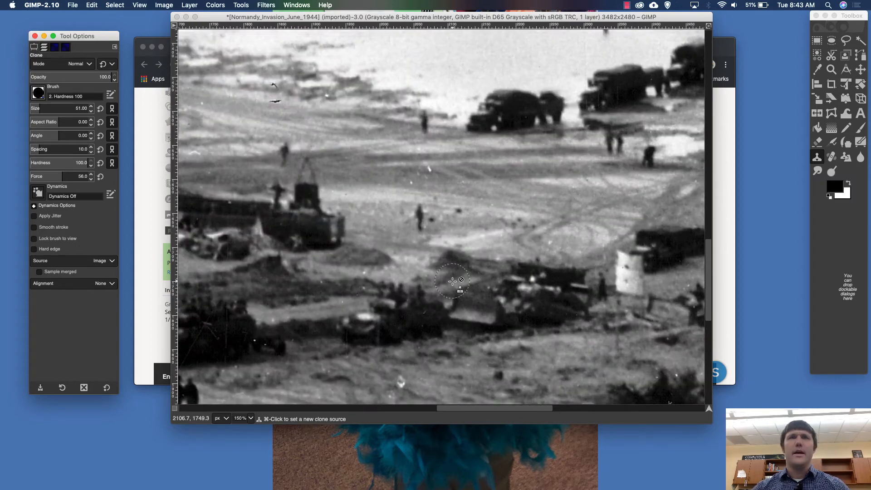
scroll(453, 281, "down", 1, "ctrl")
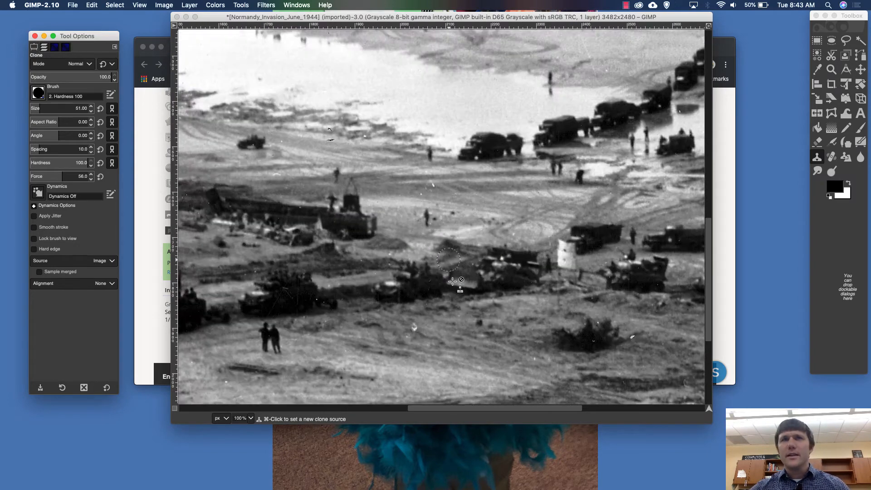
scroll(453, 282, "left", 8)
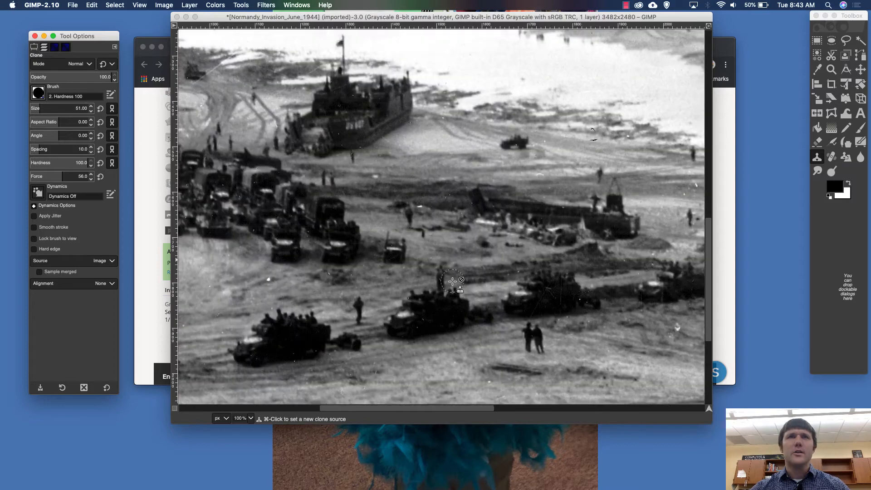
scroll(453, 282, "left", 5)
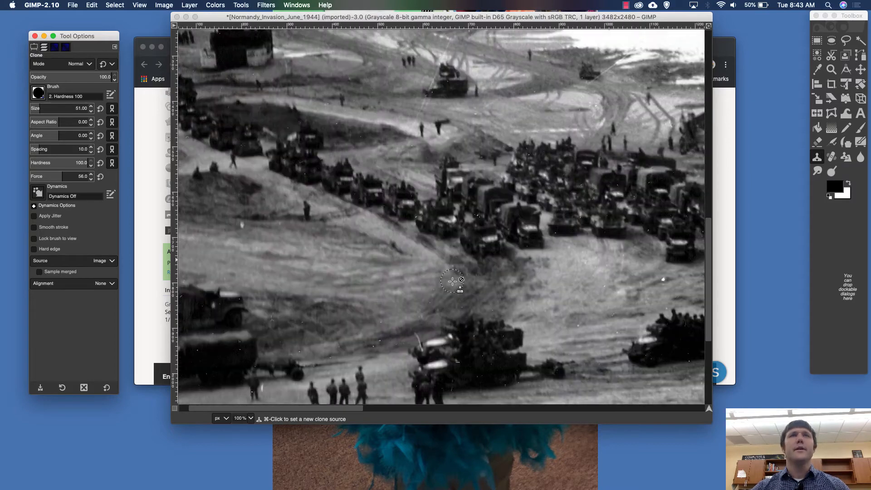
scroll(453, 282, "right", 5)
scroll(452, 282, "down", 10)
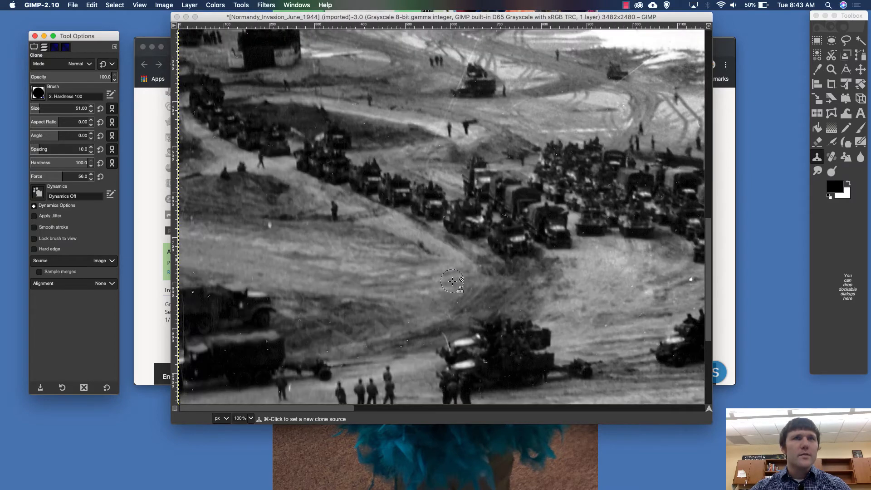
scroll(453, 282, "right", 8)
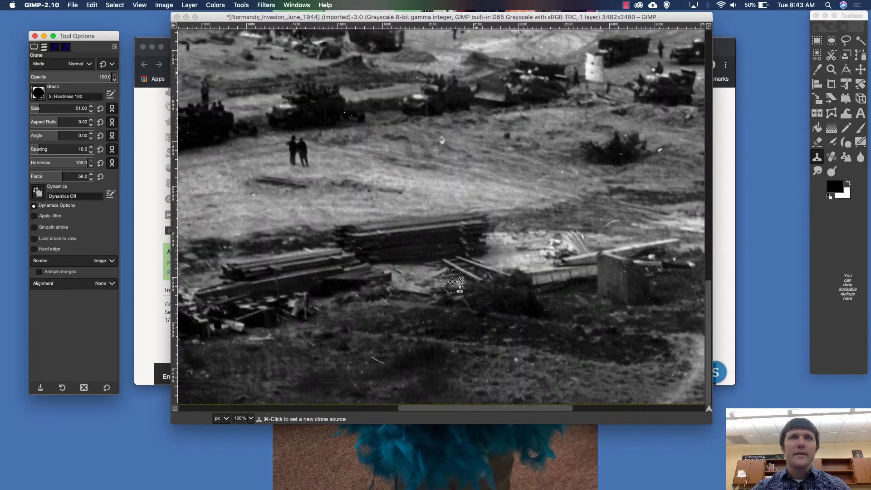
scroll(453, 281, "right", 9)
scroll(452, 282, "up", 5)
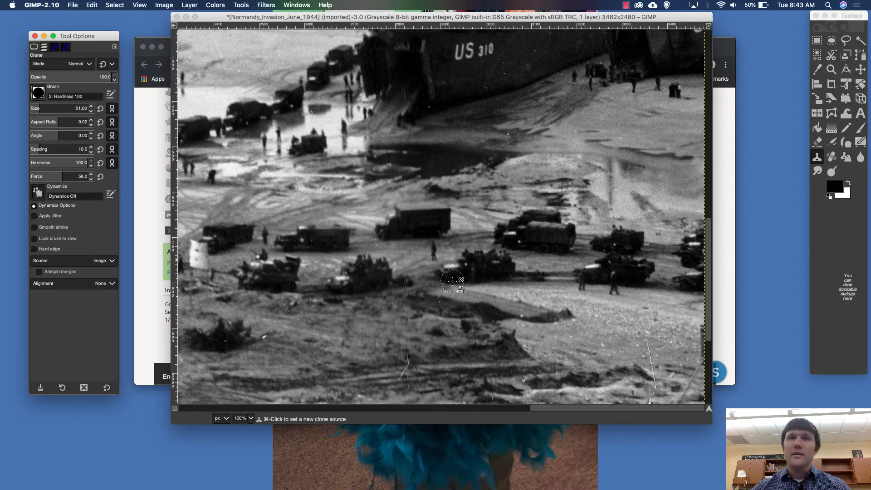
scroll(453, 282, "down", 8)
scroll(453, 282, "left", 9)
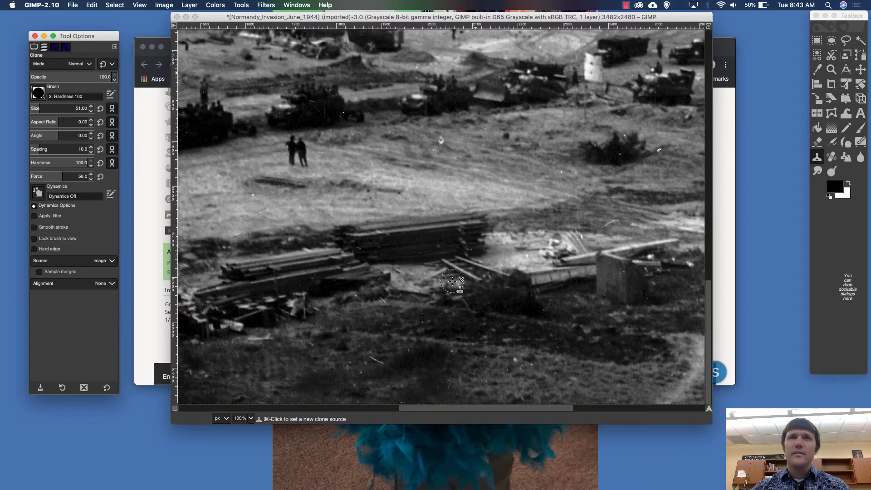
scroll(453, 282, "left", 3)
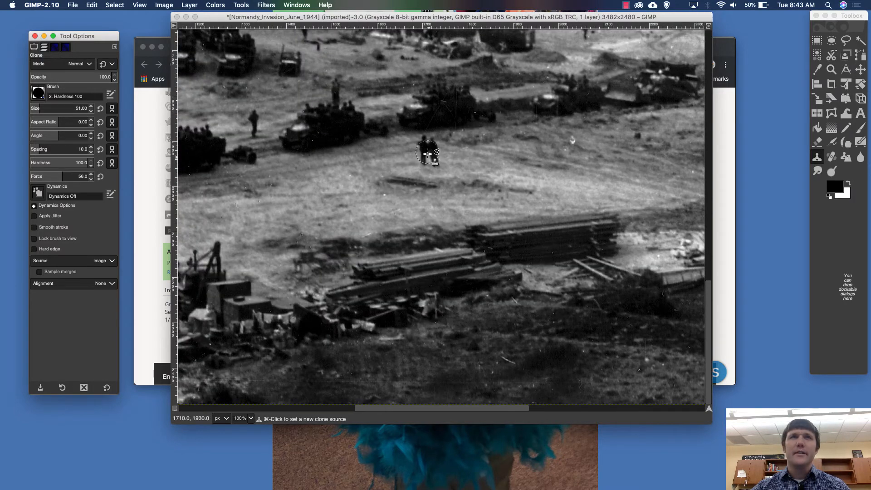
scroll(428, 154, "down", 2)
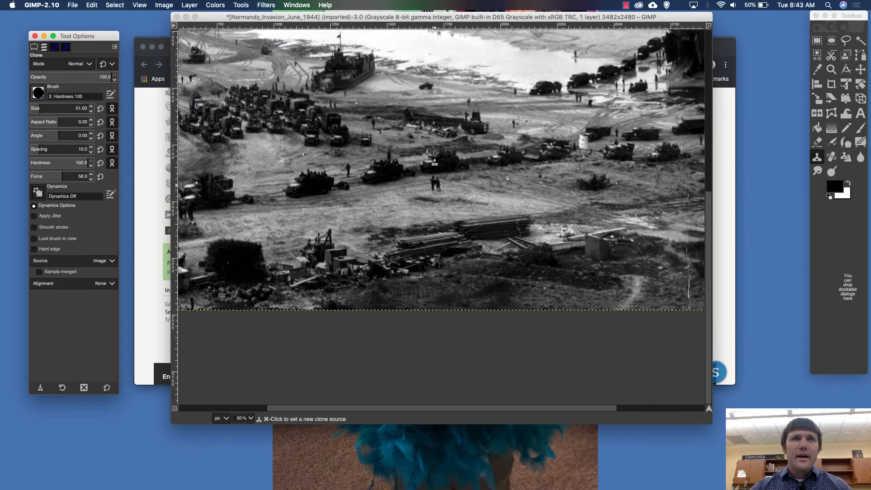
scroll(427, 154, "up", 5)
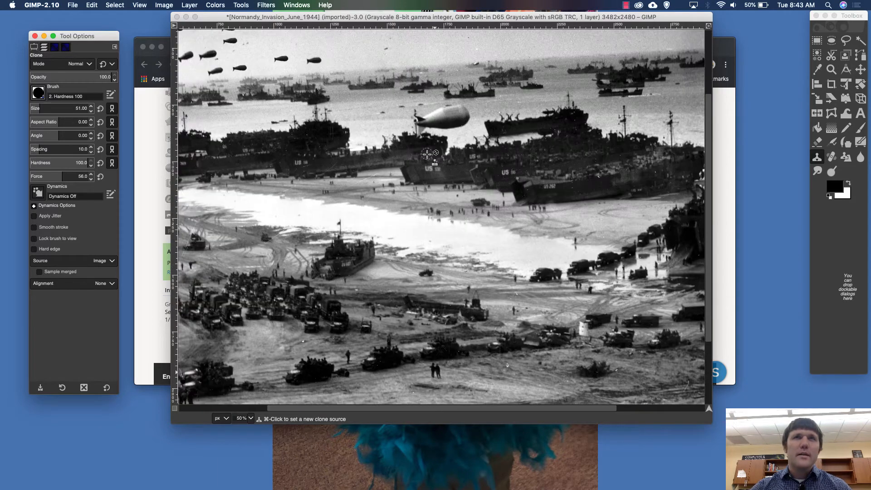
scroll(428, 154, "left", 5)
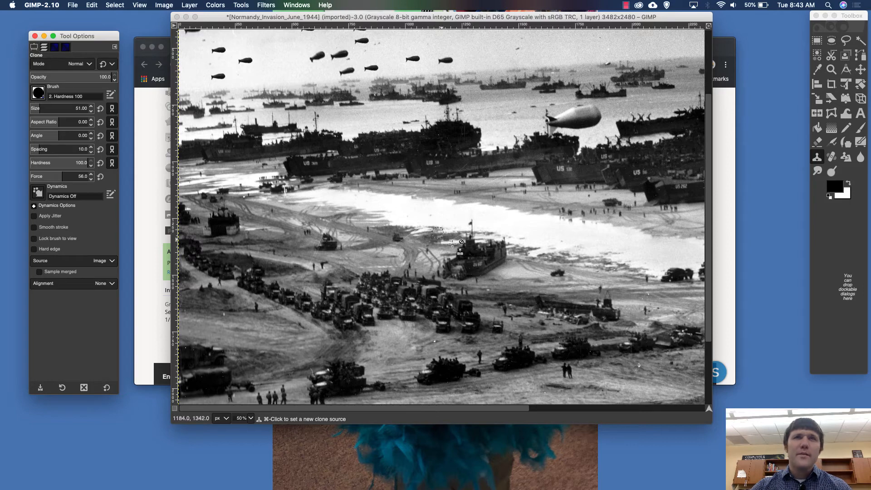
scroll(474, 258, "down", 2)
scroll(472, 257, "right", 10)
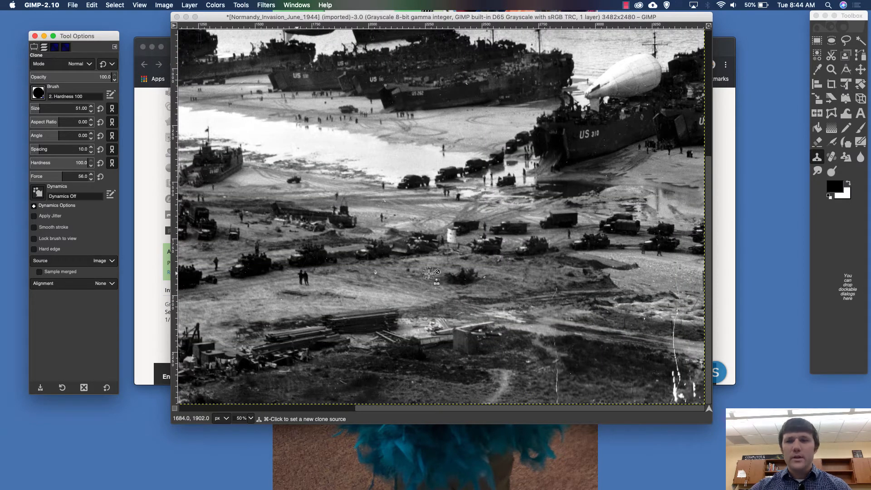
scroll(429, 273, "down", 1)
scroll(429, 273, "down", 1)
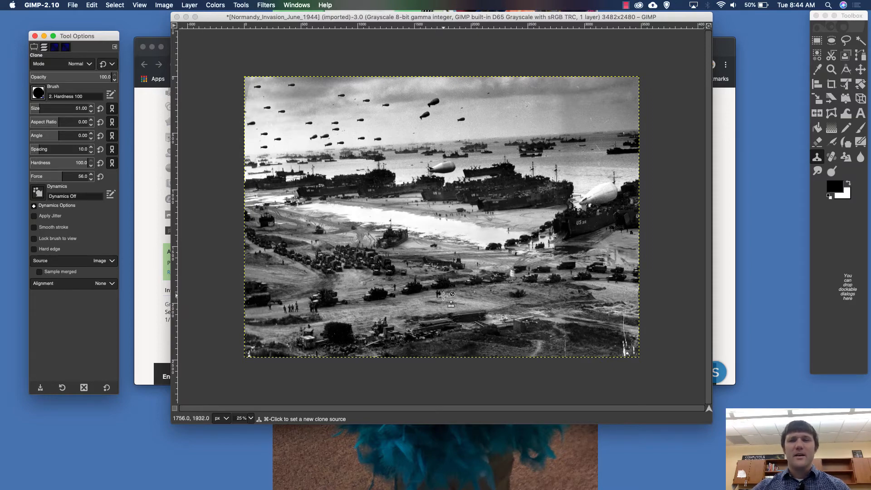
Set the clone brush size to 29 to suit the two people standing on the sand below the vehicle column.
scroll(444, 296, "up", 4)
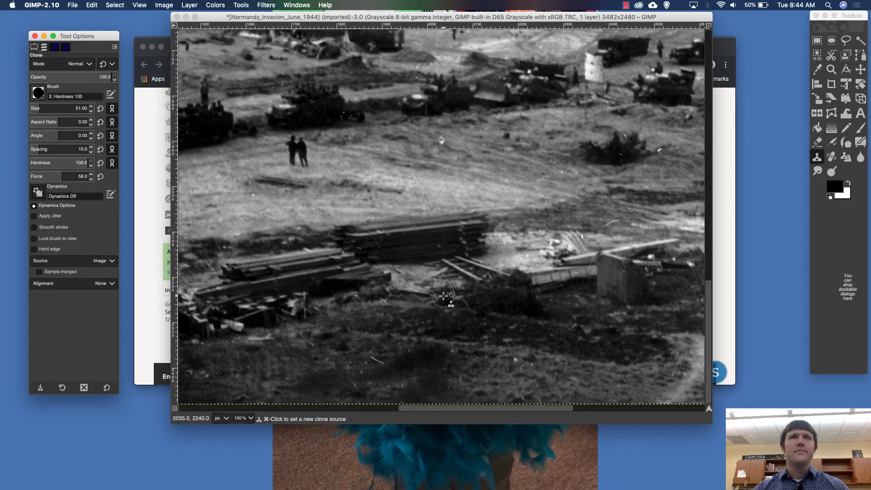
scroll(443, 295, "up", 4)
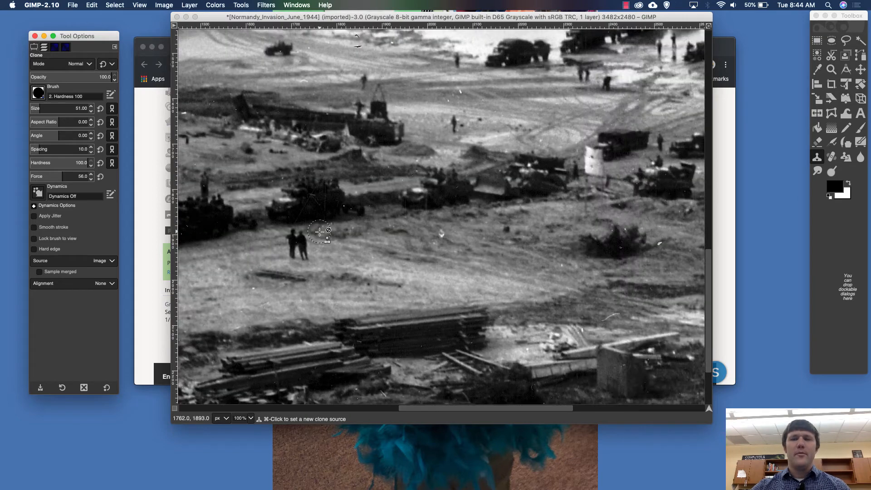
scroll(320, 232, "up", 2)
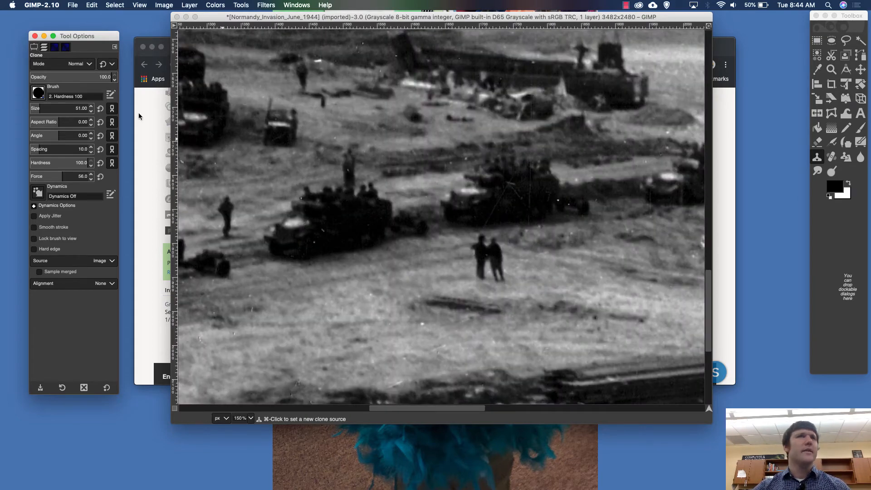
left_click(38, 112)
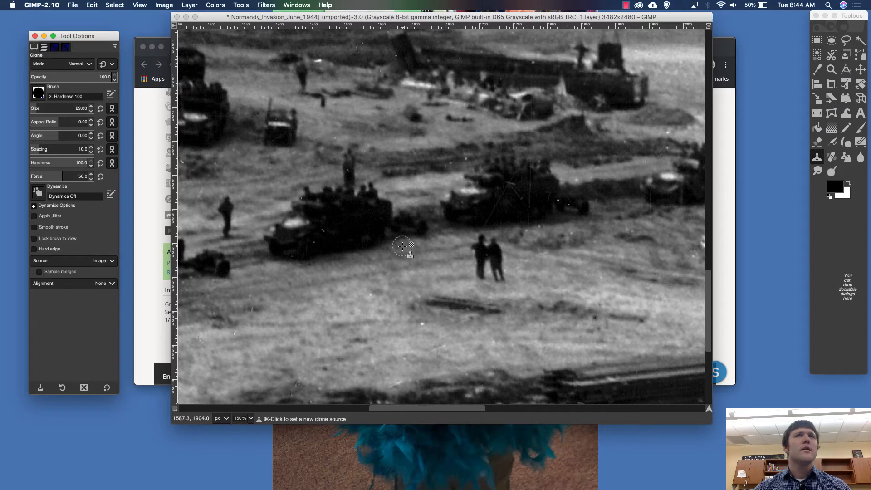
Clone the pair of standing people onto the open sand just to the right of the originals.
left_click(481, 245)
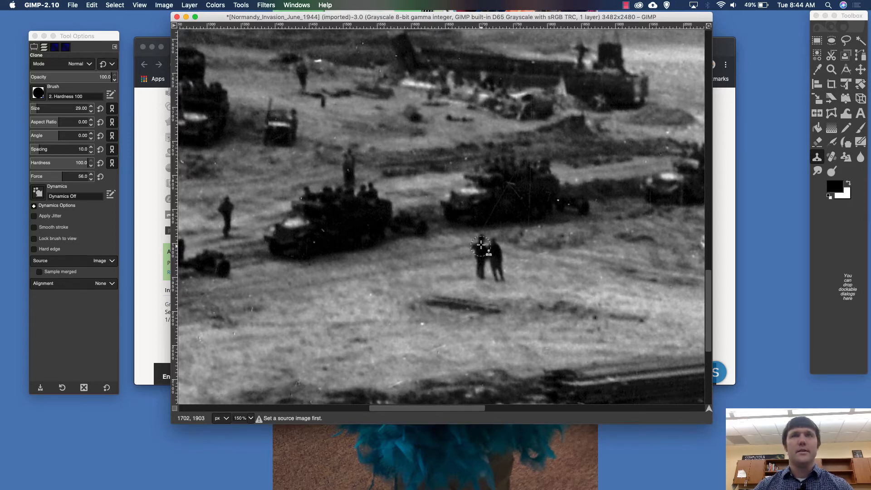
left_click(481, 245, "ctrl")
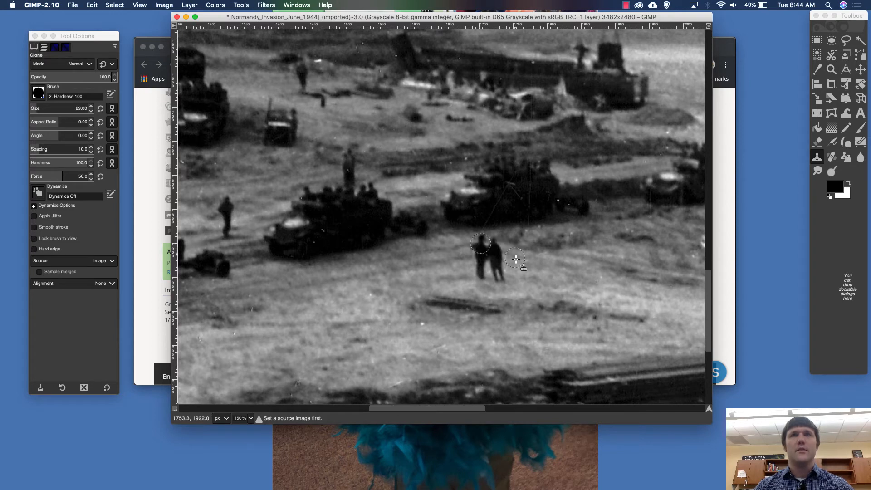
left_click(554, 251)
mouse_move(554, 251)
left_mouse_down()
mouse_move(554, 276)
mouse_move(570, 275)
mouse_move(571, 240)
mouse_move(566, 277)
left_mouse_up()
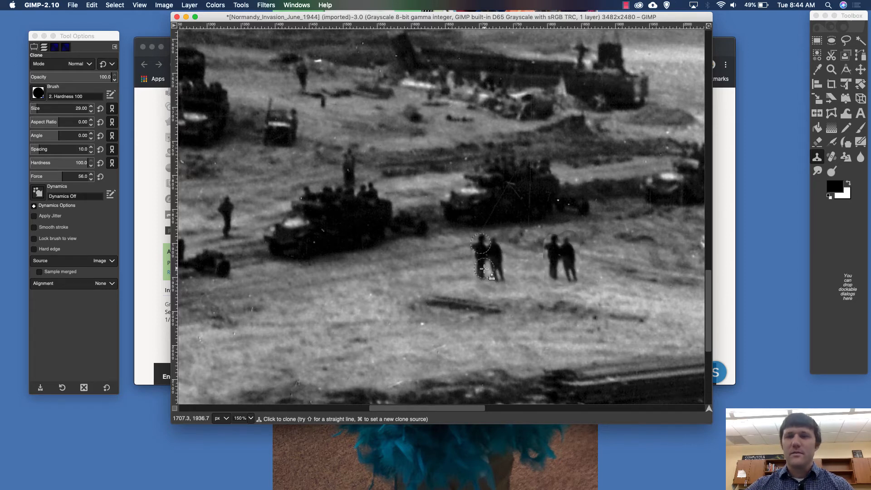
Clone the same pair of people once more onto the sand lower and to the left, above the timber piles.
key("minus")
key("minus")
key("minus")
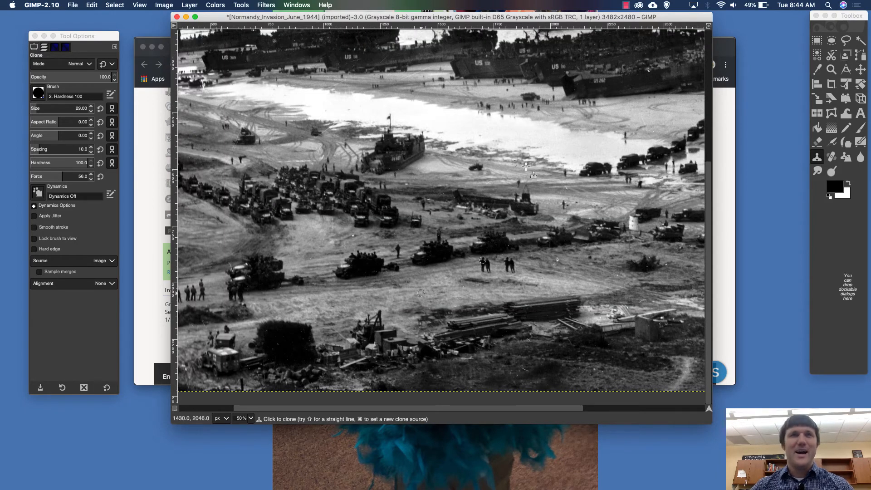
mouse_move(427, 280)
left_mouse_down()
mouse_move(433, 288)
mouse_move(432, 278)
mouse_move(426, 281)
left_mouse_up()
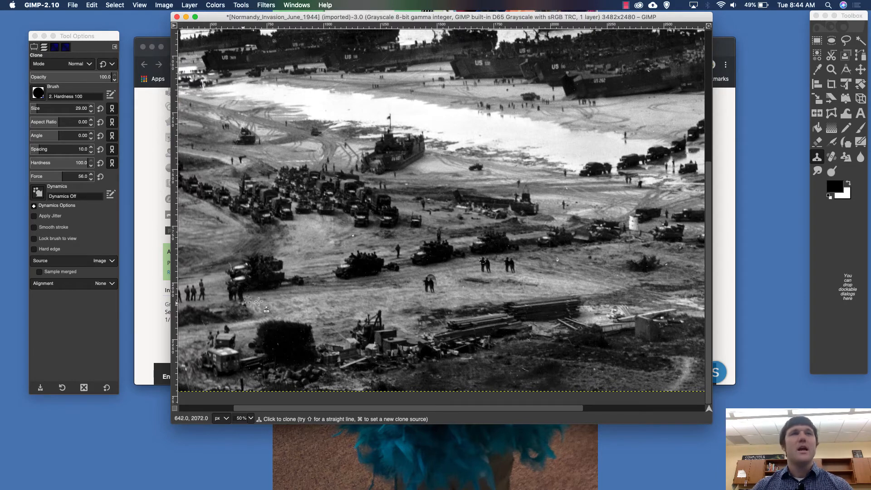
Clone the lone vehicle above the parked truck column onto the empty sand to its right.
scroll(239, 299, "up", 10)
scroll(240, 302, "down", 9)
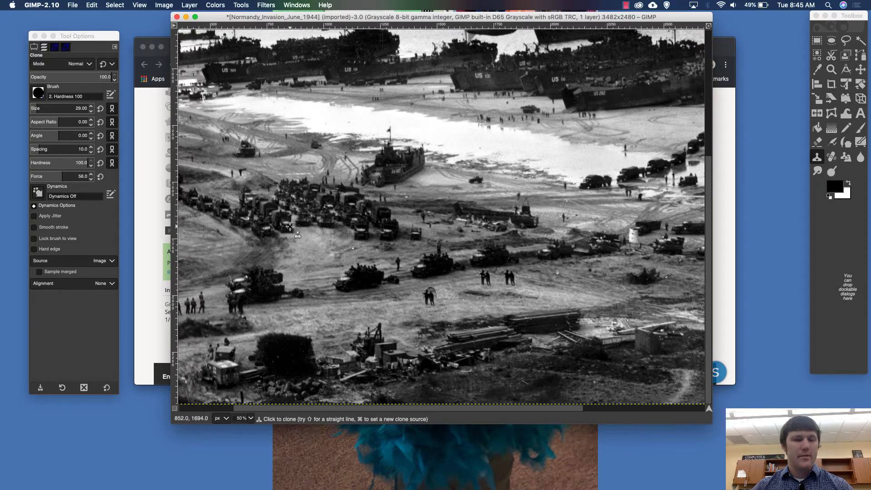
left_click(286, 229, "super")
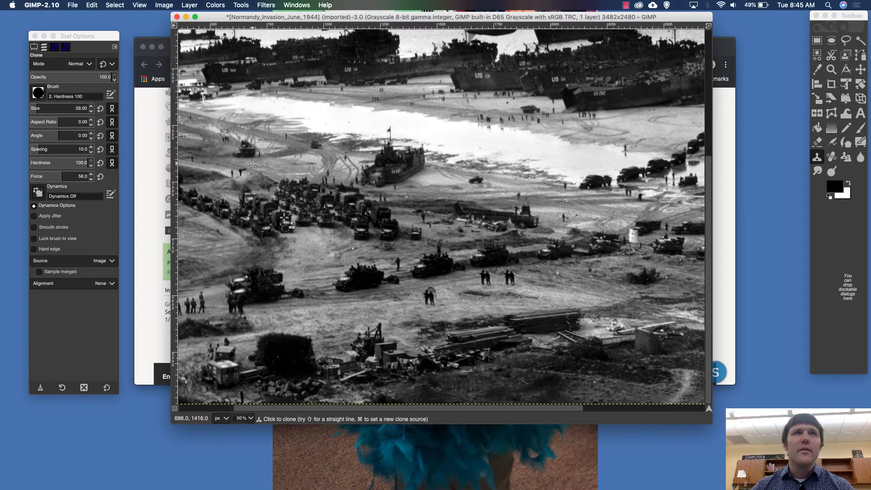
scroll(252, 163, "up", 3)
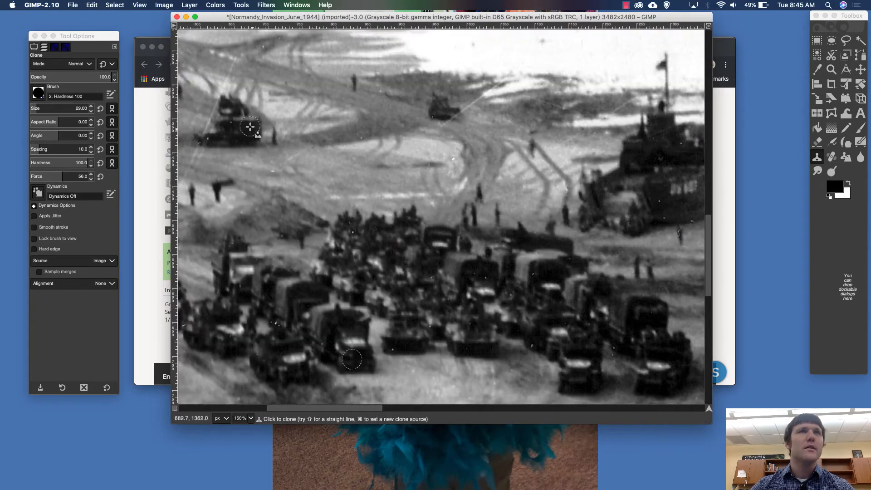
scroll(252, 130, "left", 5)
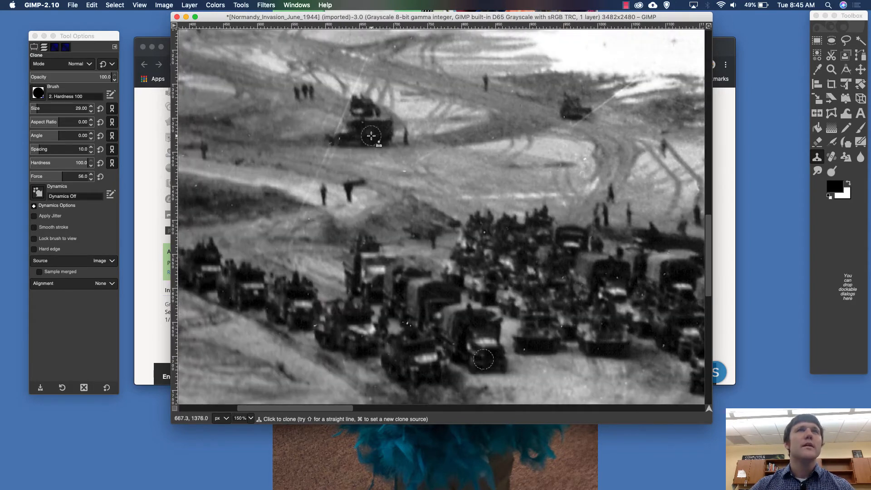
key("super")
left_click(334, 138, "super")
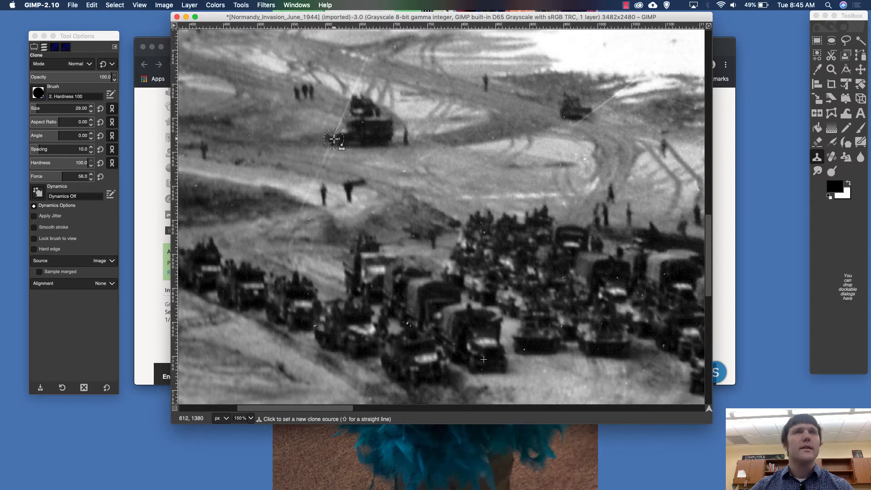
mouse_move(475, 146)
left_mouse_down()
mouse_move(530, 147)
mouse_move(530, 137)
mouse_move(531, 147)
mouse_move(530, 131)
mouse_move(475, 131)
mouse_move(478, 148)
mouse_move(496, 158)
mouse_move(534, 151)
mouse_move(520, 131)
left_mouse_up()
Clone the distant ship near the horizon, right of centre, onto the open water directly below it.
scroll(439, 191, "down", 3)
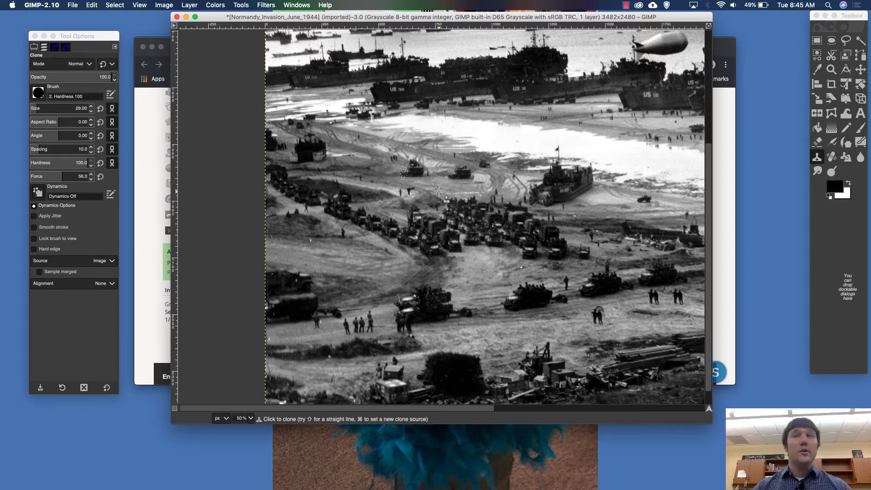
scroll(439, 191, "right", 15)
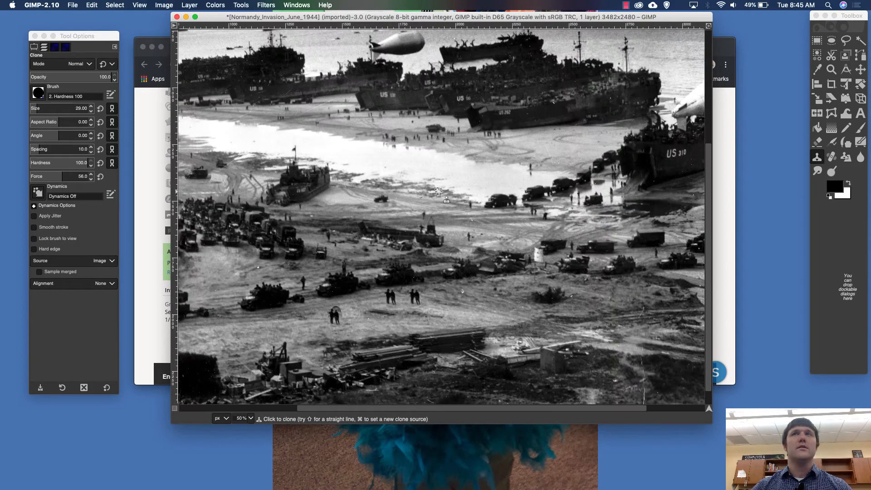
scroll(439, 191, "up", 8)
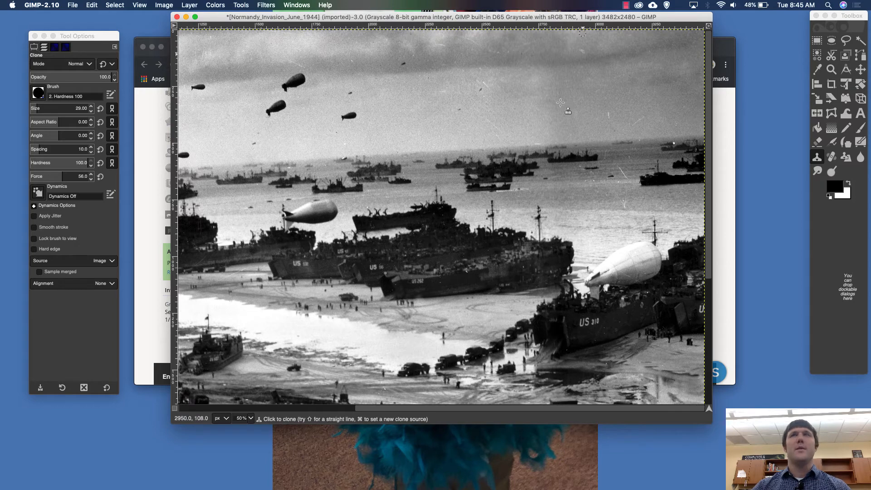
scroll(577, 157, "down", 5)
scroll(577, 157, "up", 5)
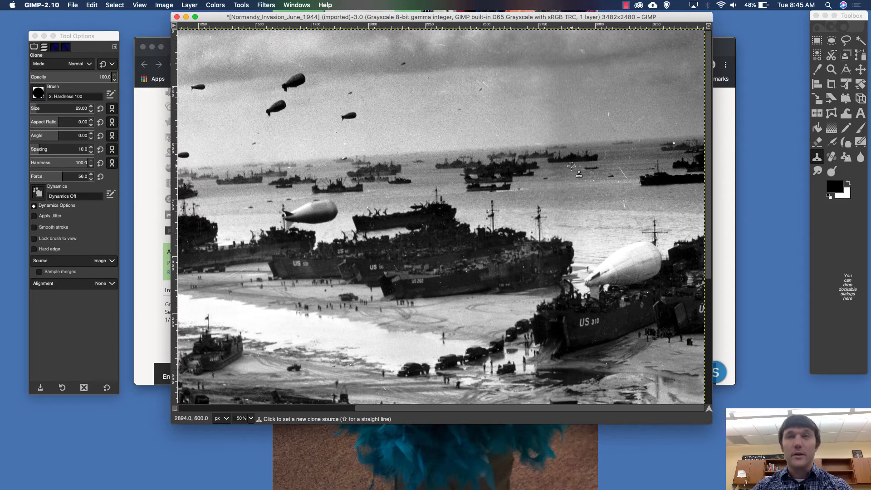
left_click(553, 160, "super")
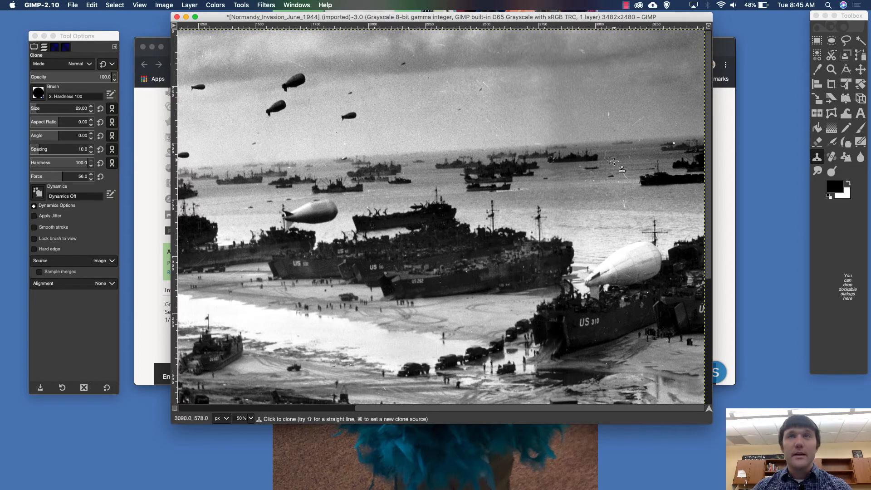
mouse_move(557, 178)
left_mouse_down()
mouse_move(606, 175)
mouse_move(558, 176)
mouse_move(559, 183)
mouse_move(606, 182)
left_mouse_up()
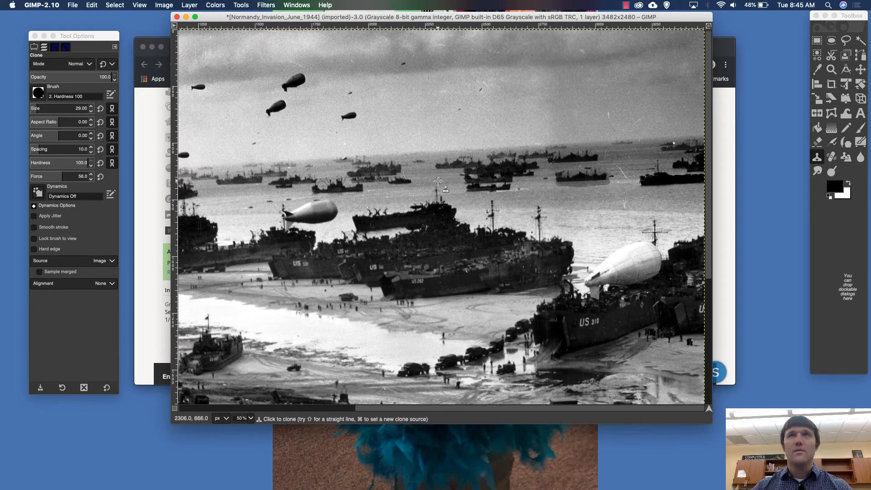
key("minus")
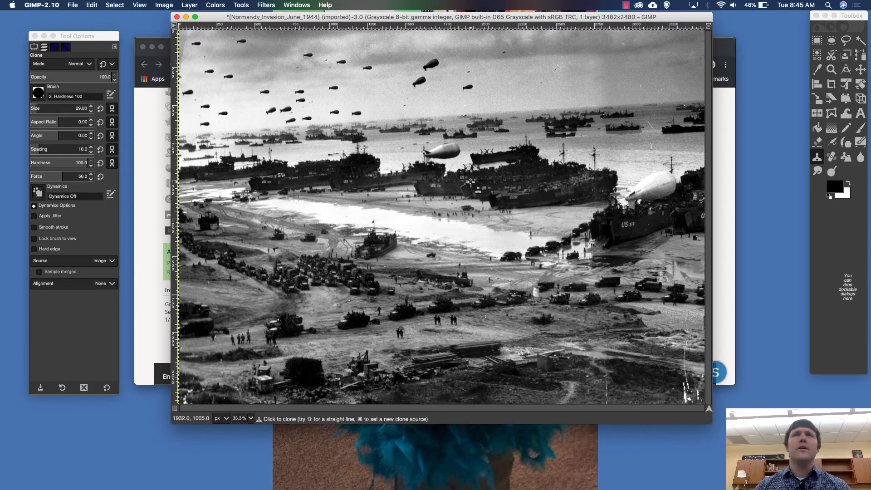
left_click(626, 5)
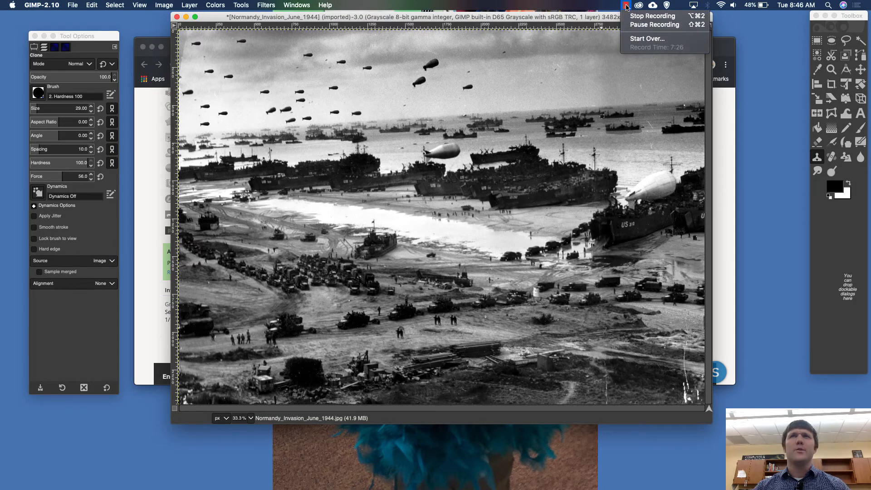
left_click(645, 25)
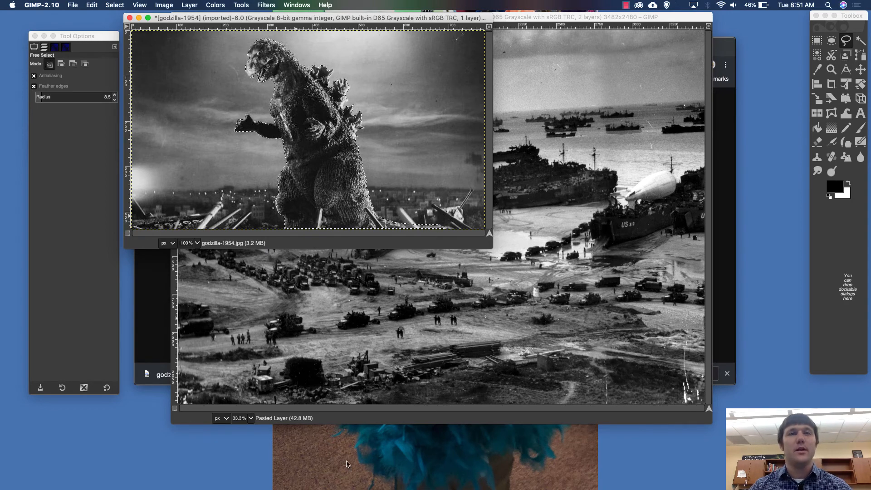
key("ctrl+Up")
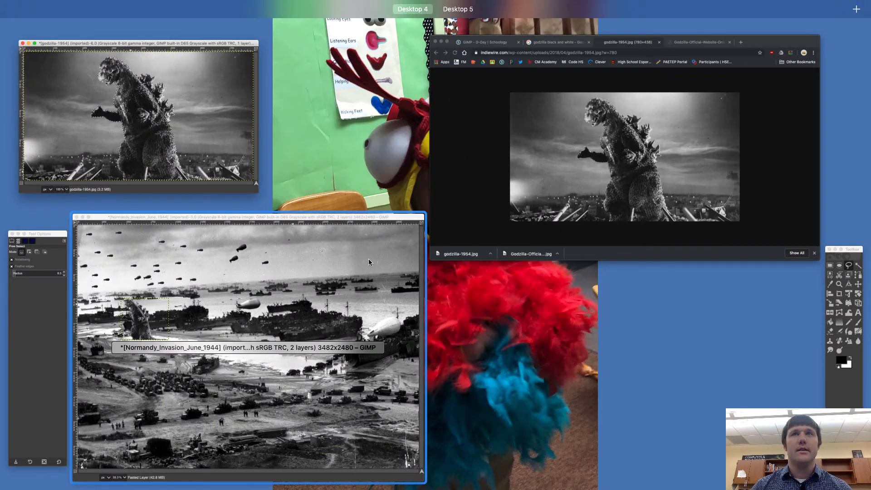
key("ctrl+Up")
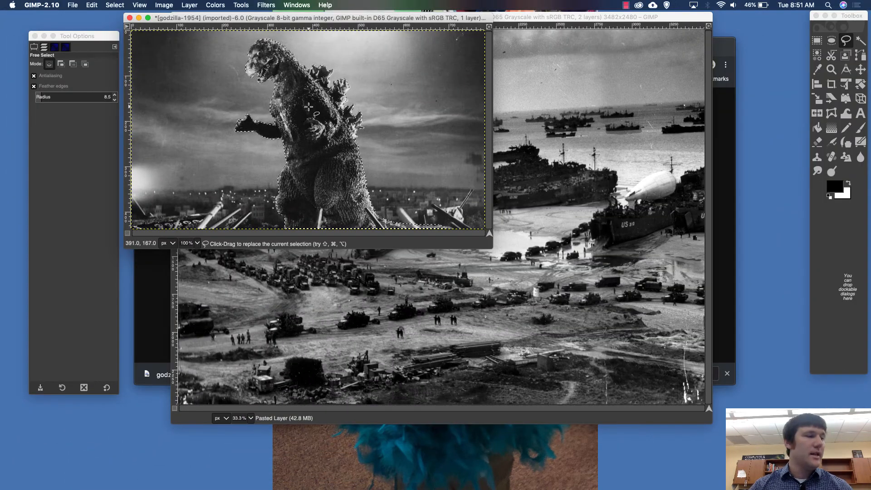
Bring the Normandy invasion image to the front and bring up its option for pasting the copied Godzilla as a new layer.
left_click(93, 5)
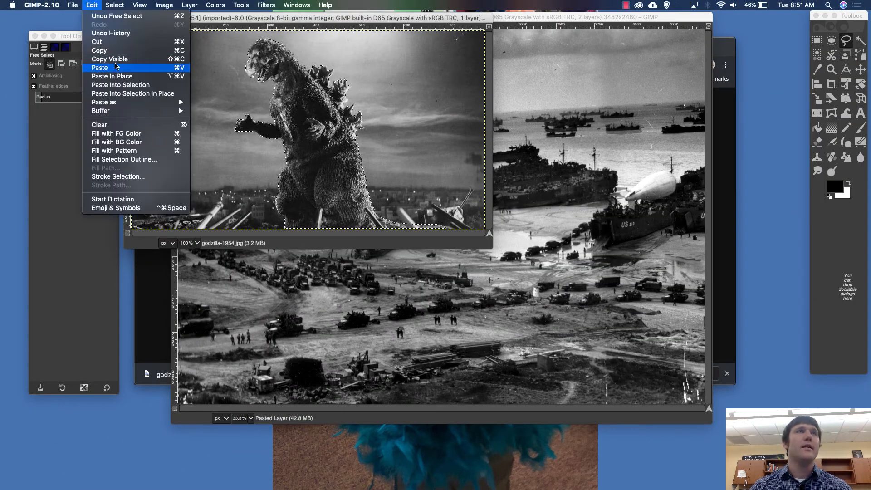
left_click(380, 3)
left_click(527, 16)
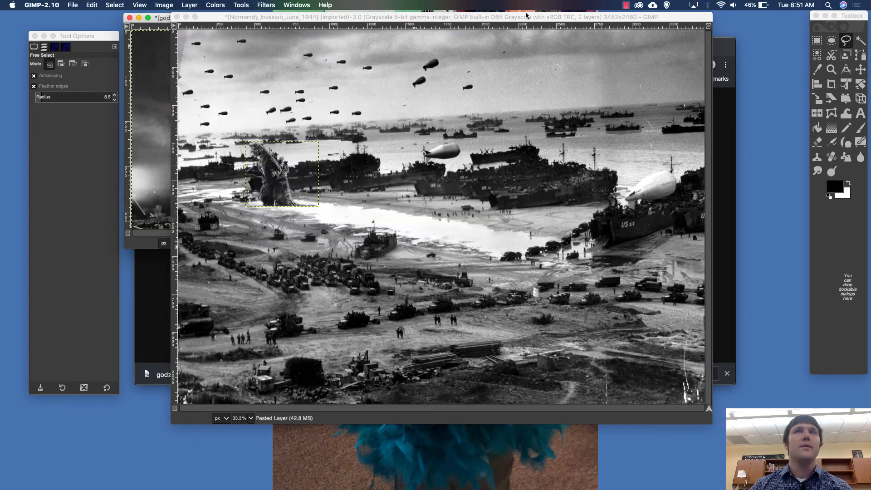
left_click(93, 5)
mouse_move(136, 103)
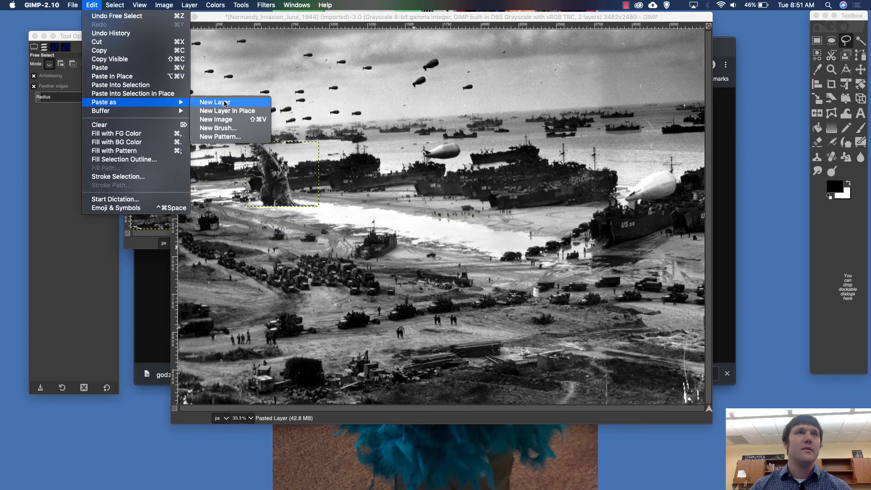
left_click(224, 102)
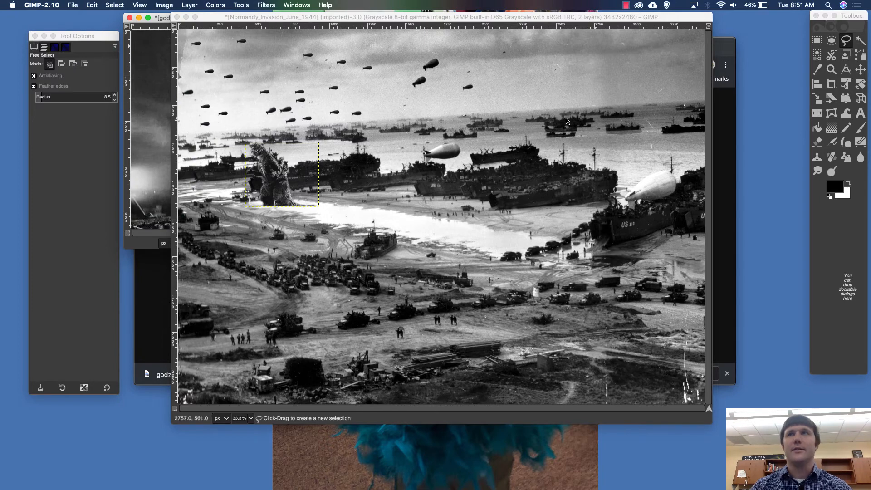
Move the pasted Godzilla layer to the photo's right edge, standing in the sea at the horizon above the large balloon.
left_click(861, 69)
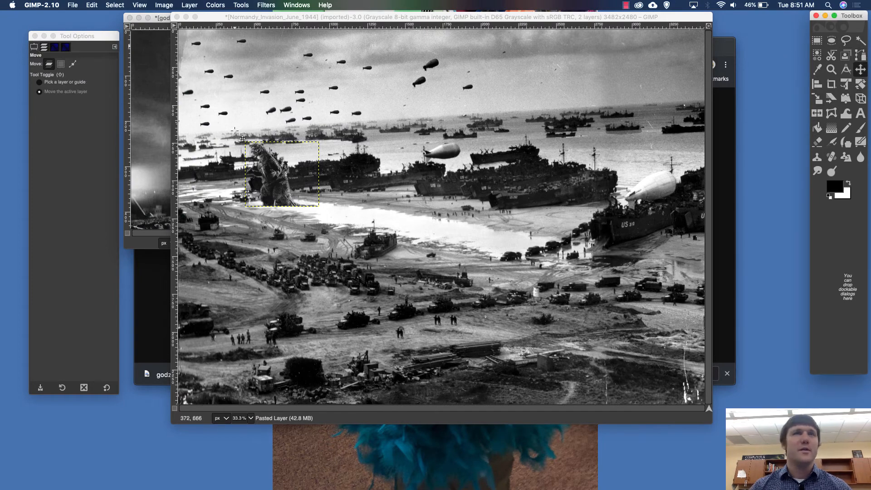
left_click_drag(281, 187, 681, 261)
key("minus")
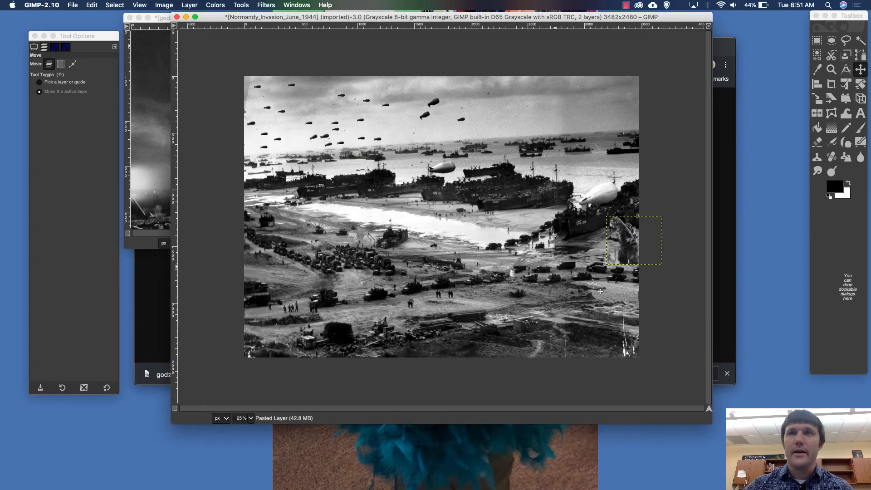
left_click_drag(628, 252, 612, 152)
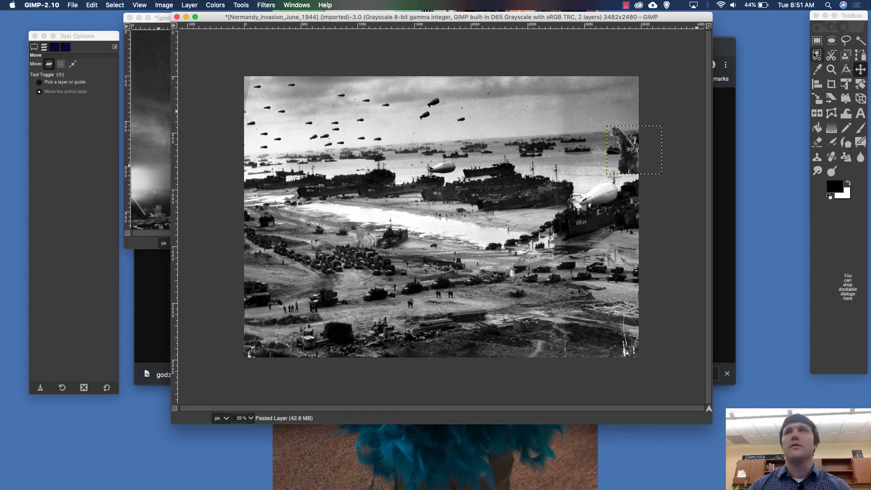
Rotate the Godzilla layer slightly about its centre with the Rotate tool and apply the rotation.
left_click(818, 98)
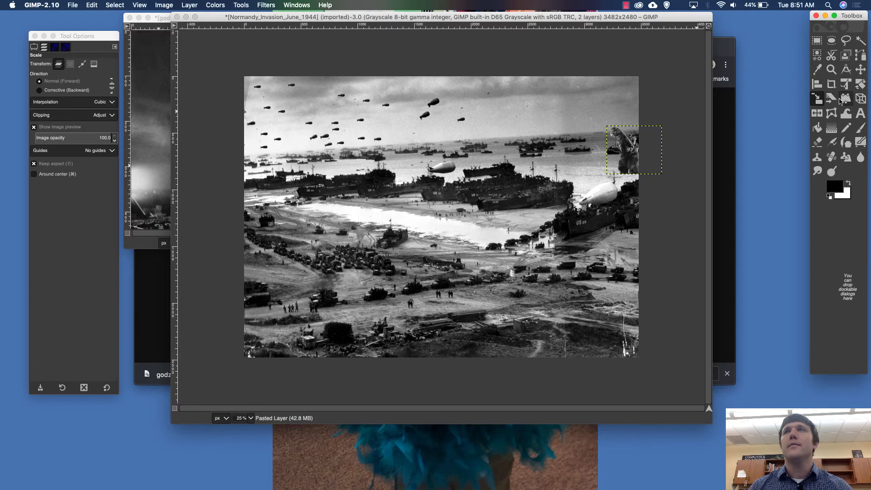
left_click(861, 84)
left_click_drag(620, 156, 625, 161)
left_click(679, 100)
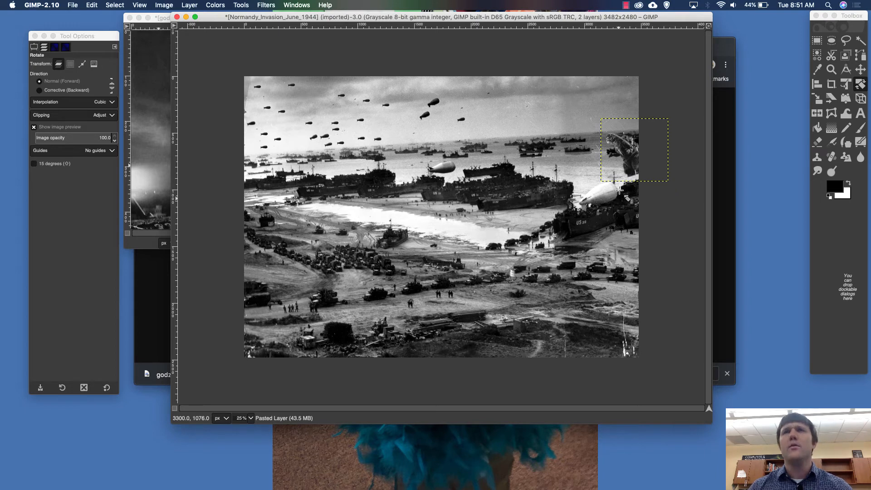
Move the Godzilla layer into the water just behind the beached ships between the two large balloons.
left_click(860, 70)
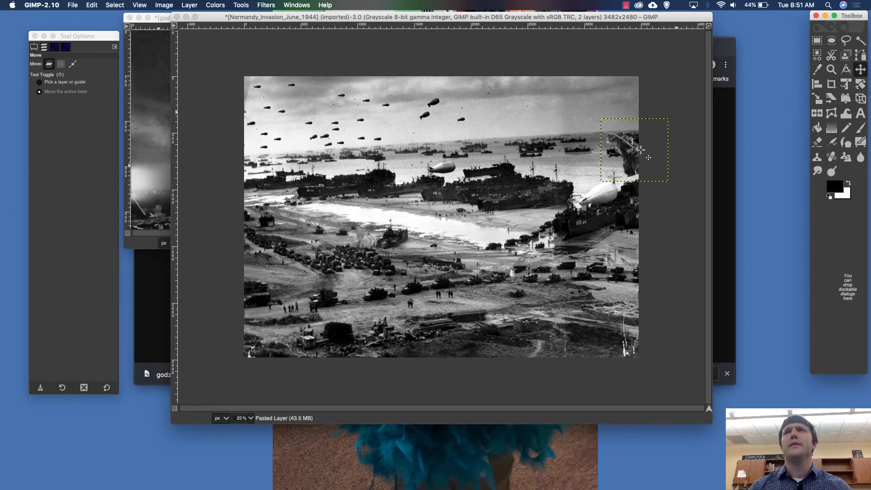
left_click_drag(626, 155, 613, 180)
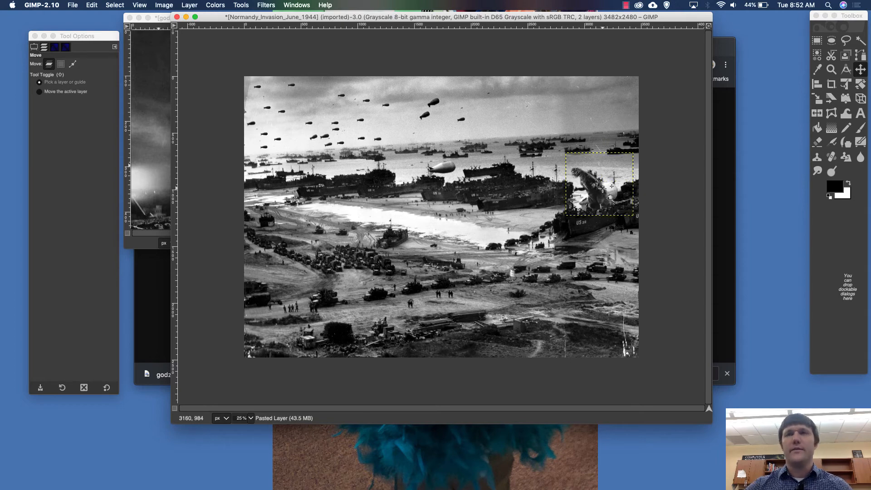
scroll(603, 189, "up", 2)
scroll(603, 189, "right", 1)
scroll(602, 188, "down", 1)
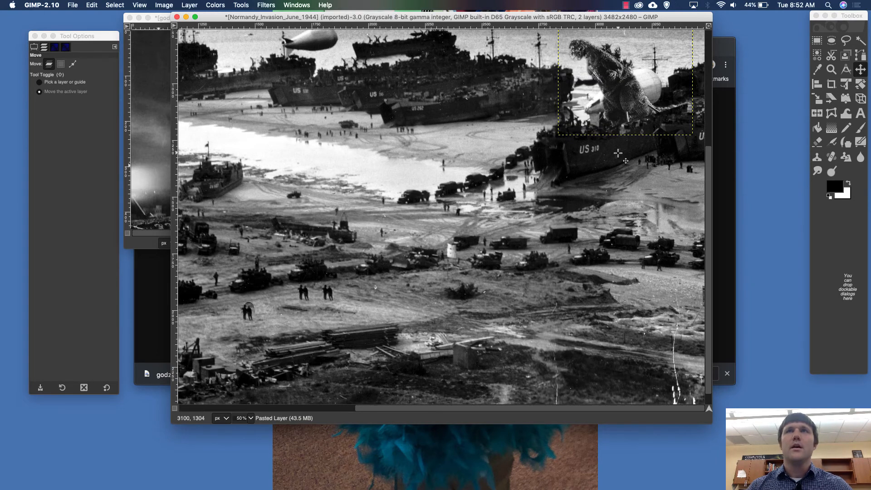
scroll(618, 154, "up", 2)
left_click_drag(616, 181, 482, 130)
scroll(584, 146, "left", 5)
scroll(590, 145, "right", 5)
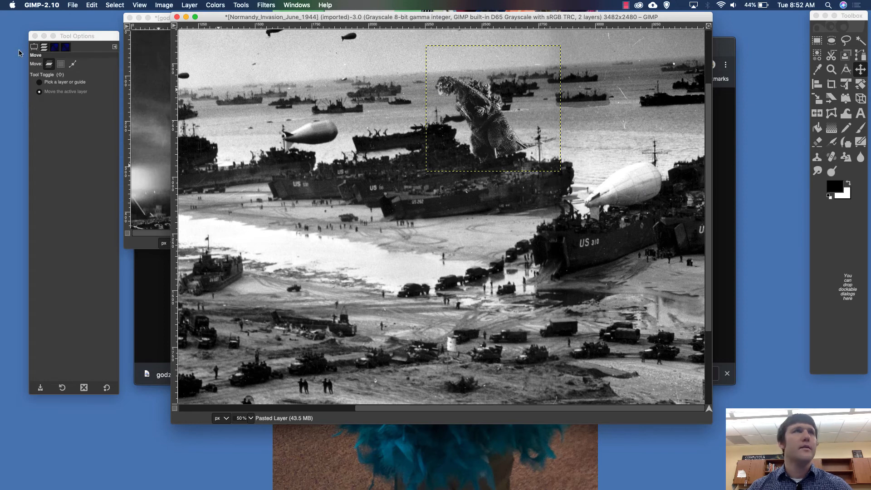
Show the layer list and make the Normandy_Invasion_June_1944.jpg layer active.
left_click(44, 47)
left_click(44, 46)
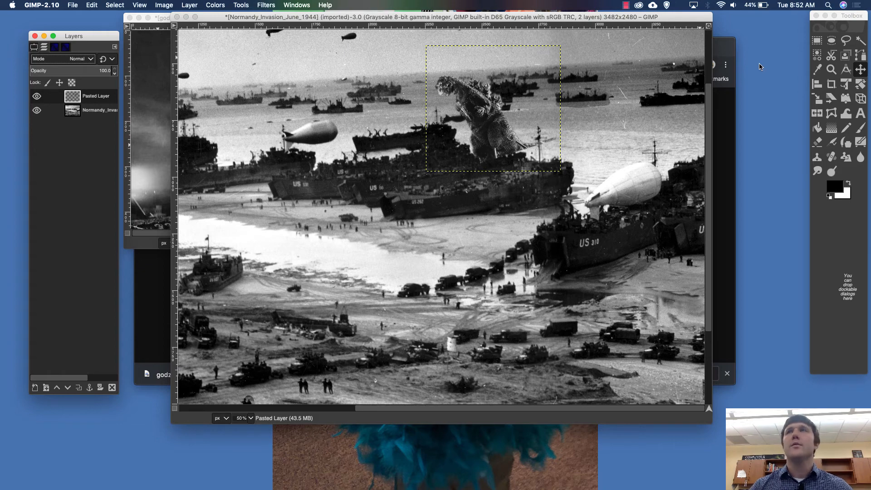
left_click(94, 112)
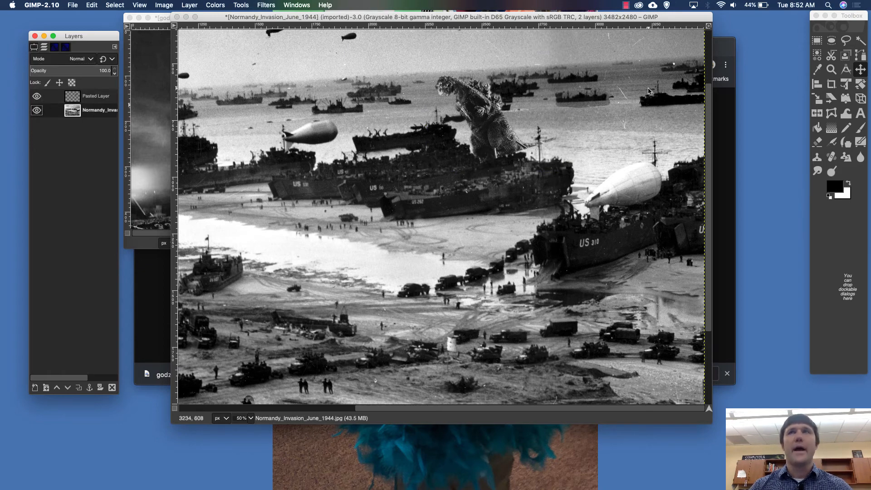
Start a Free Select outline at the photo's right edge, following the rear ship's top to the mast beside the large balloon.
left_click(846, 40)
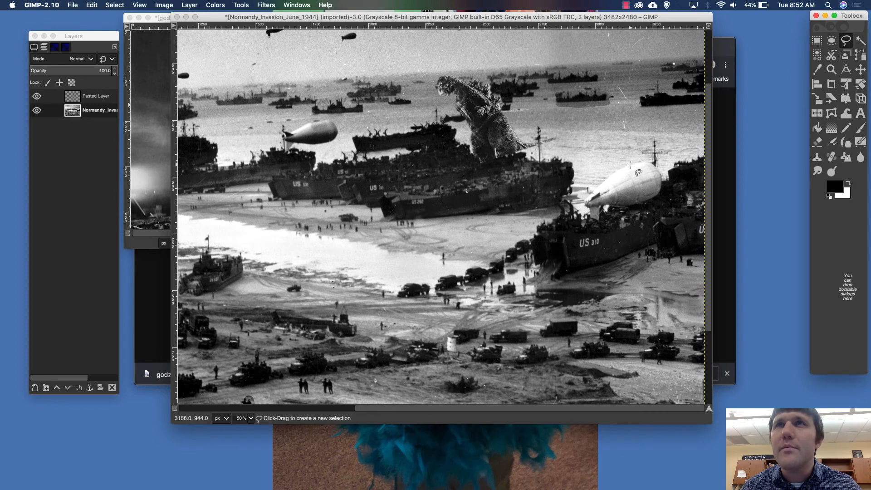
left_click(701, 155)
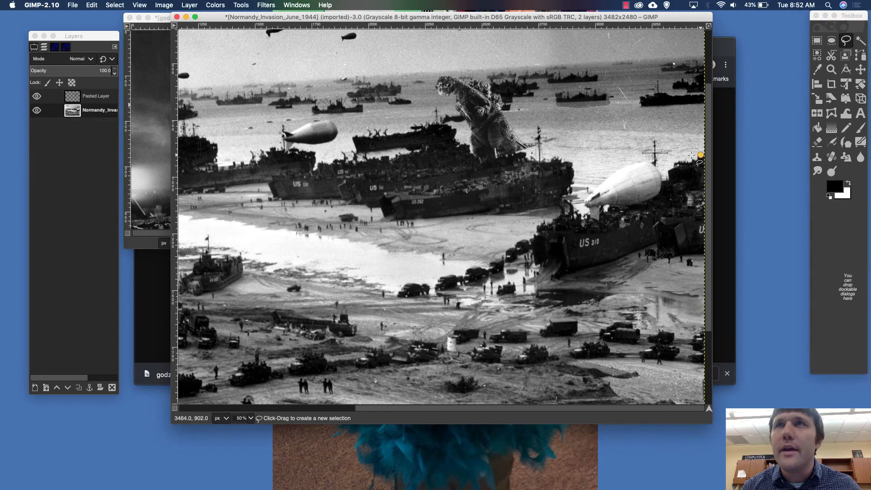
left_click(678, 162)
left_click(667, 172)
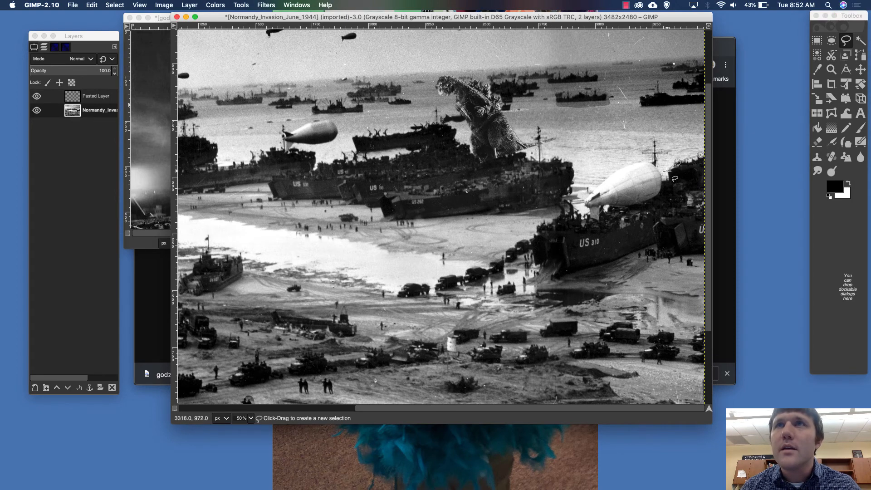
left_click(665, 179)
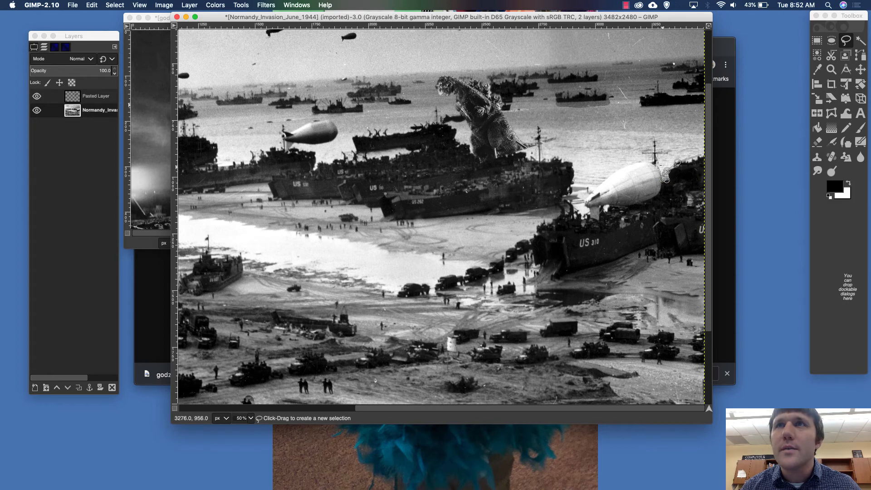
left_click(658, 164)
left_click(655, 155)
left_click(663, 150)
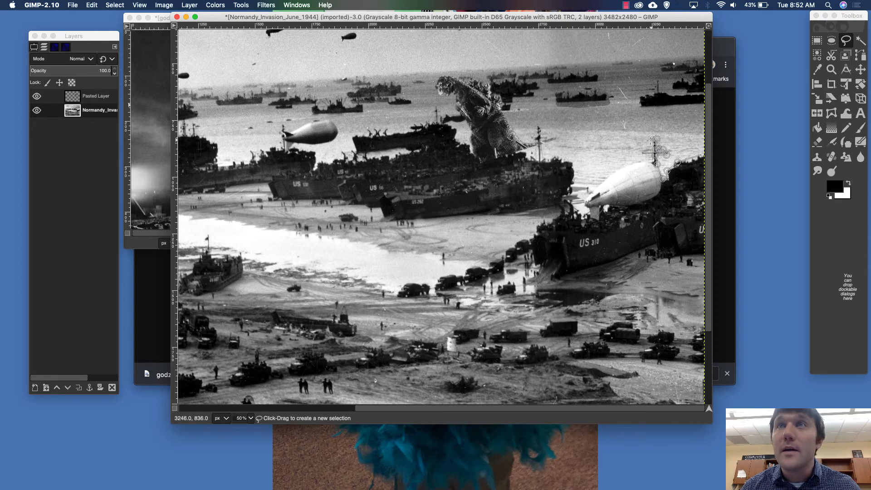
Continue the selection outline around the mast's crossarms and along the balloon's upper edge to its tail.
left_click_drag(648, 140, 650, 138)
left_click(653, 150)
left_click(641, 151)
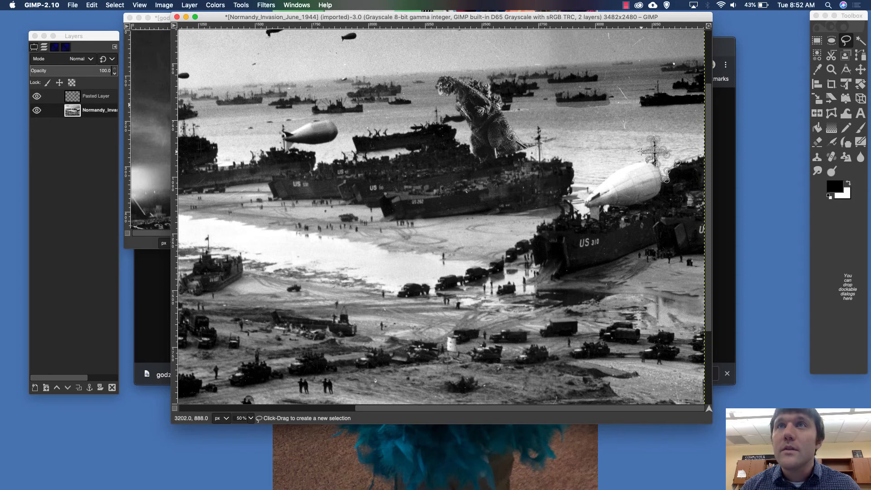
left_click(642, 156)
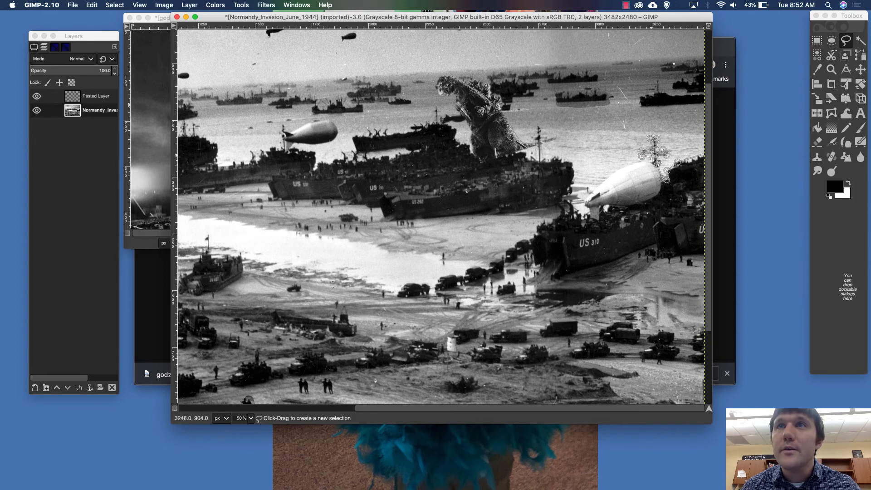
left_click(643, 170)
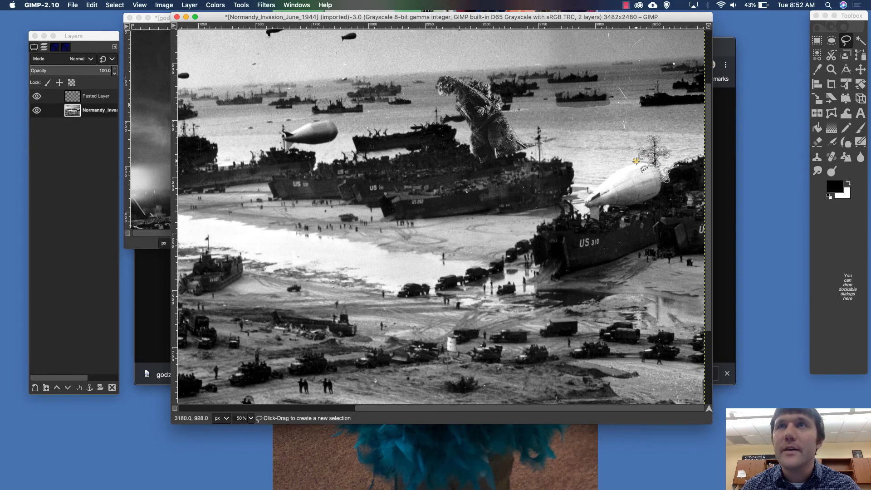
left_click(610, 175)
left_click(593, 190)
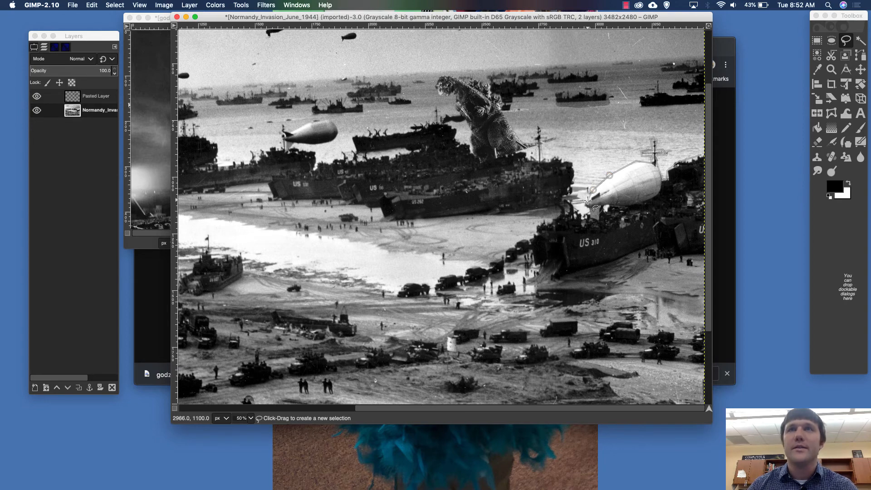
Trace the outline around the balloon's tail fins and down towards the deck of ship US 310.
scroll(587, 193, "up", 2)
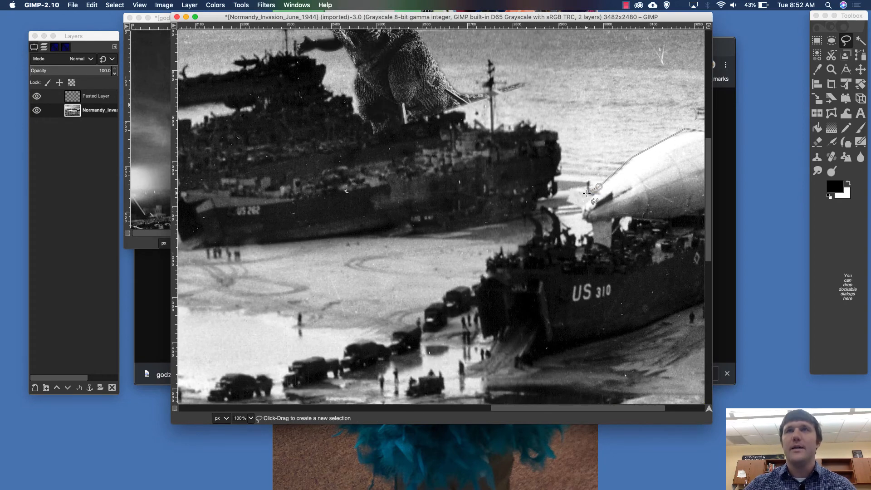
left_click(592, 194)
left_click(575, 192)
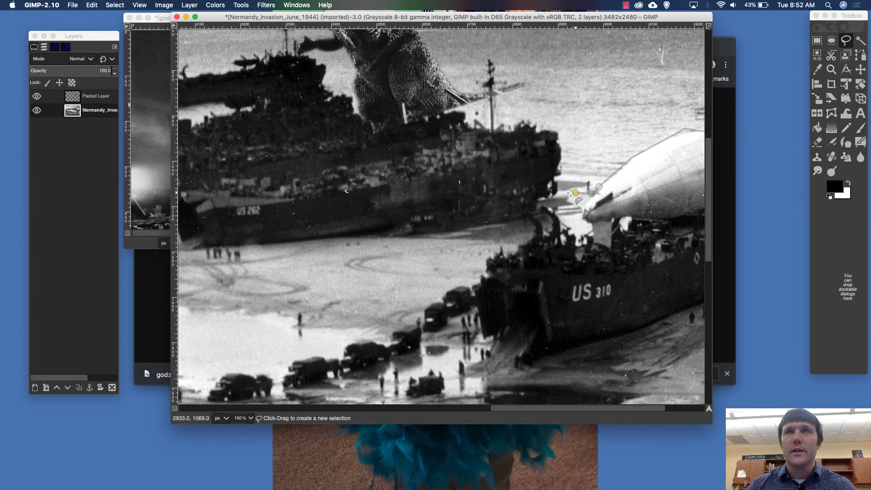
left_click(569, 191)
left_click(567, 201)
left_click(582, 209)
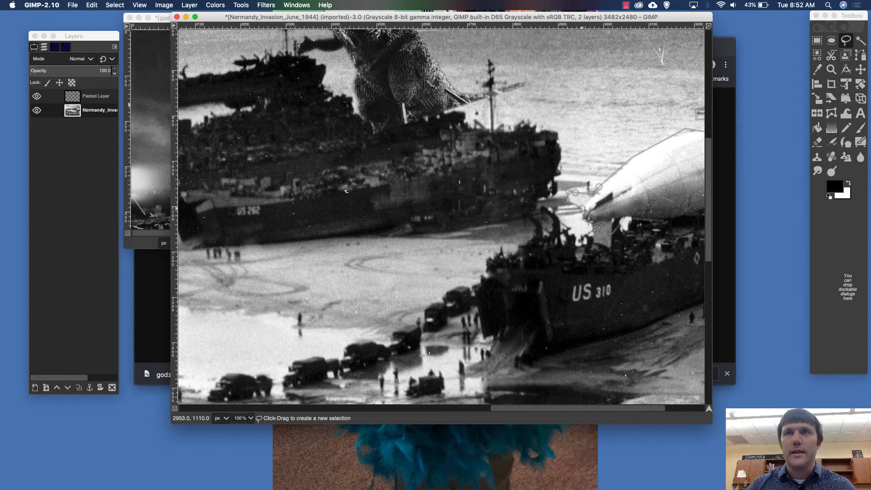
left_click(581, 220)
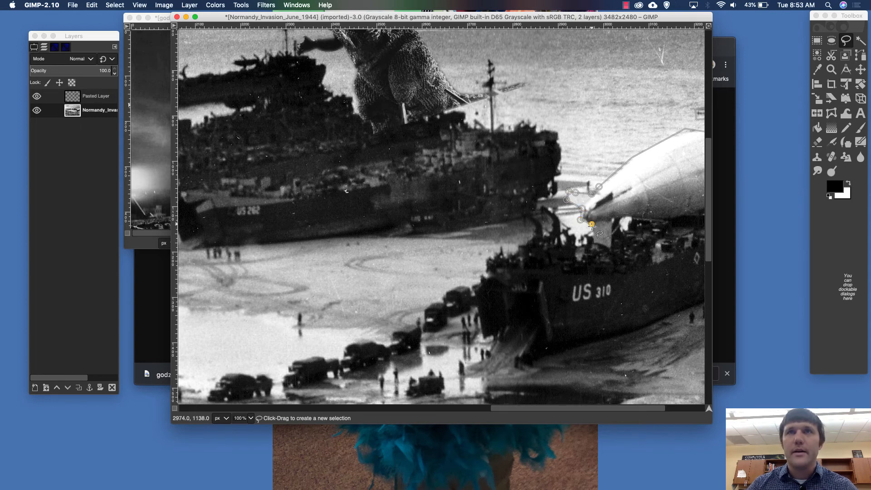
left_click(589, 235)
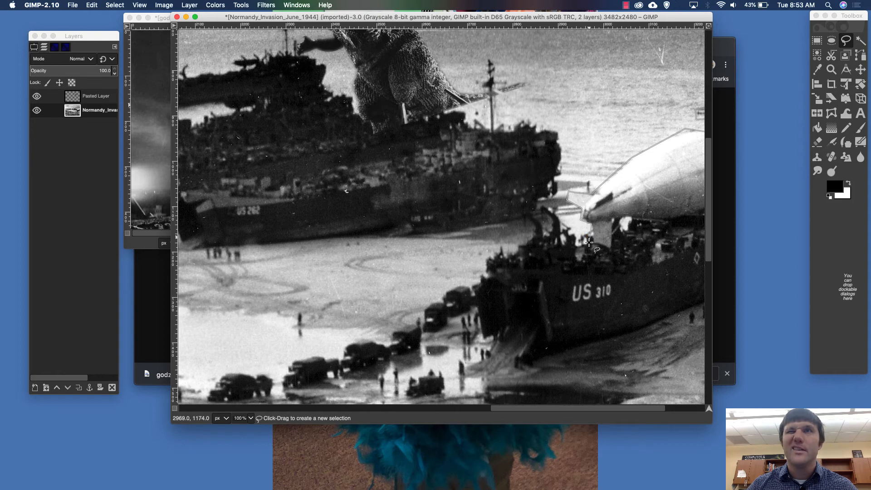
Extend the outline along US 310's deck and around the tall curved deck fittings below the balloon's tail.
left_click(589, 243)
left_click(582, 244)
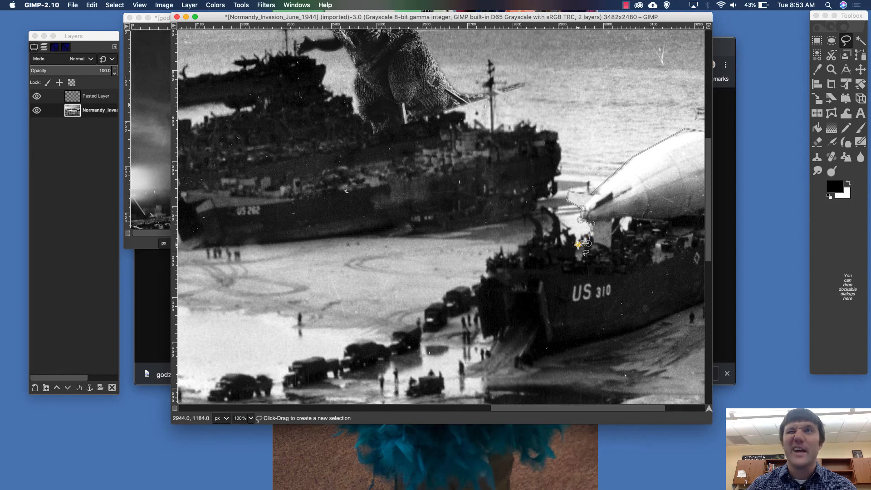
left_click(571, 231)
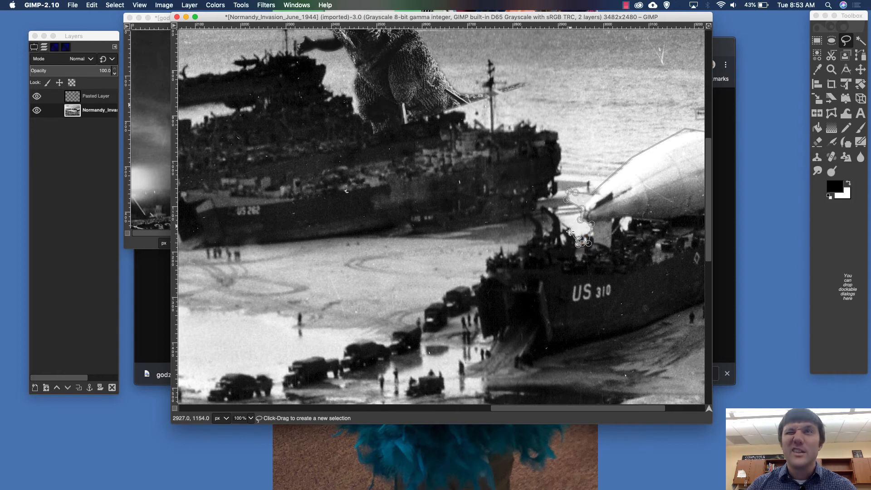
left_click(554, 209)
left_click(541, 214)
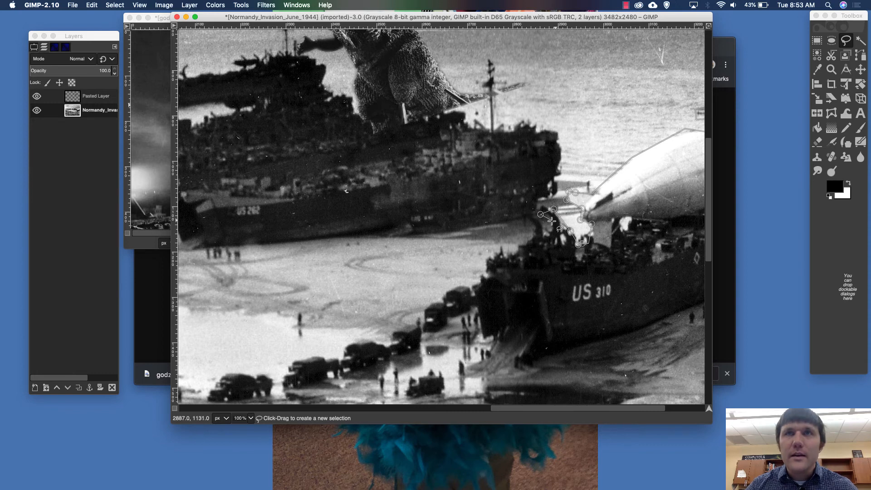
left_click(551, 221)
left_click(549, 241)
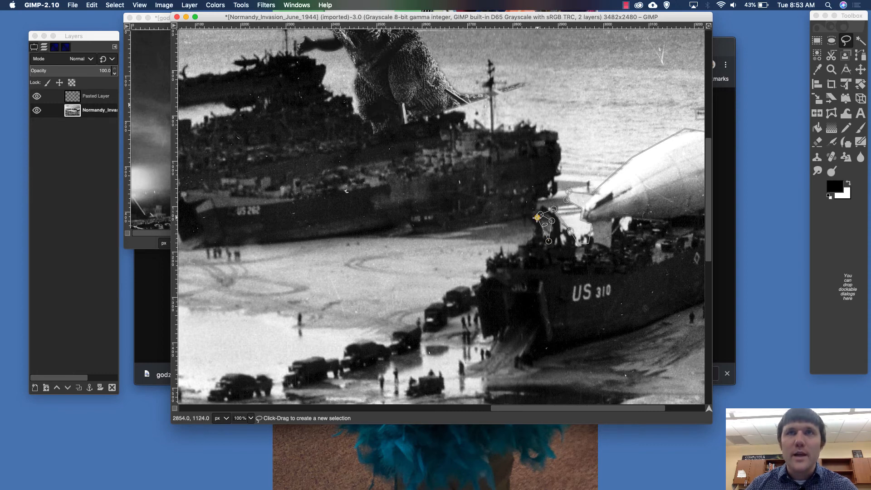
Carry the outline around the outer deck fitting and down along the forward deck towards US 310's bow.
left_click(537, 218)
left_click(530, 223)
left_click(533, 237)
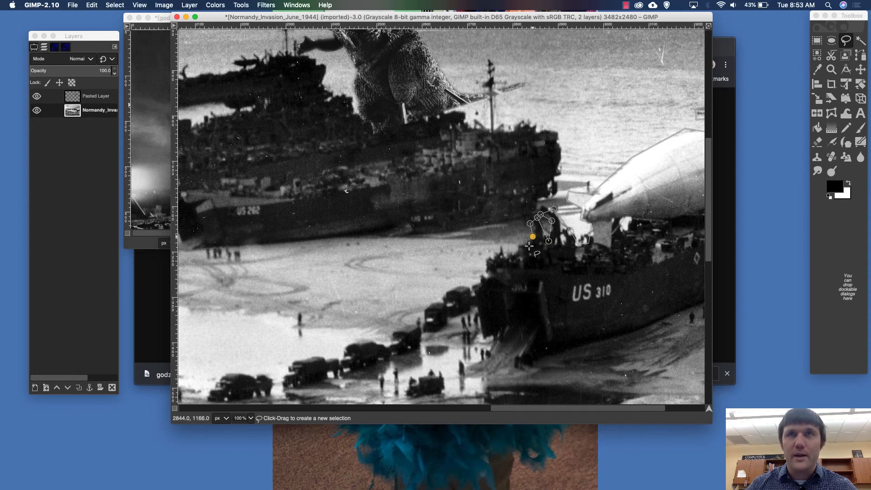
left_click(521, 246)
left_click(514, 250)
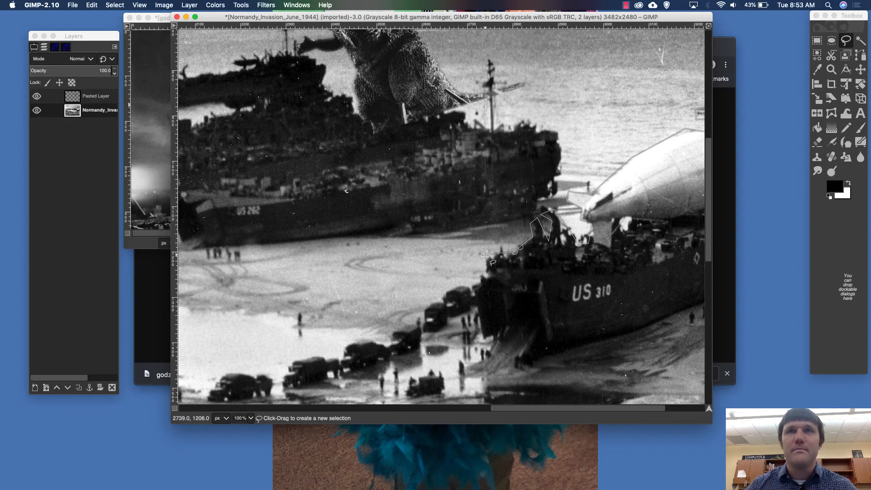
Outline US 310's bow door and lowered ramp down to the ramp's foot on the beach.
scroll(494, 263, "right", 5)
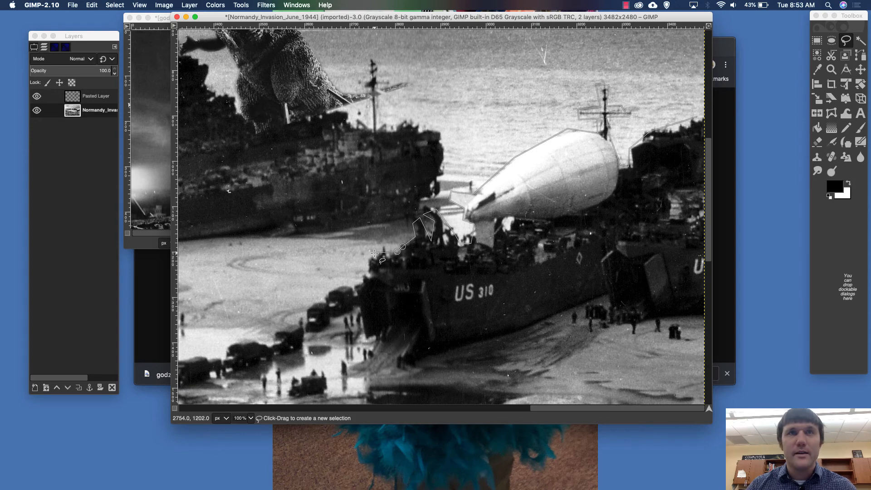
left_click(356, 294)
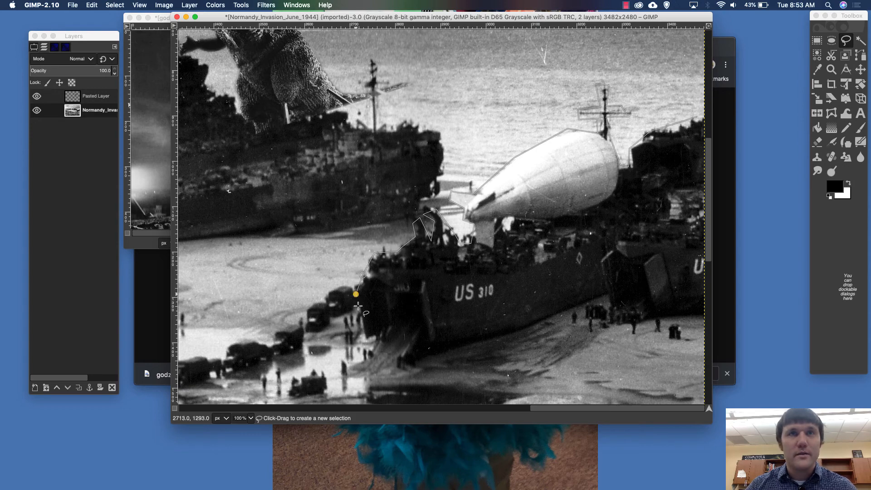
left_click(365, 338)
left_click(378, 334)
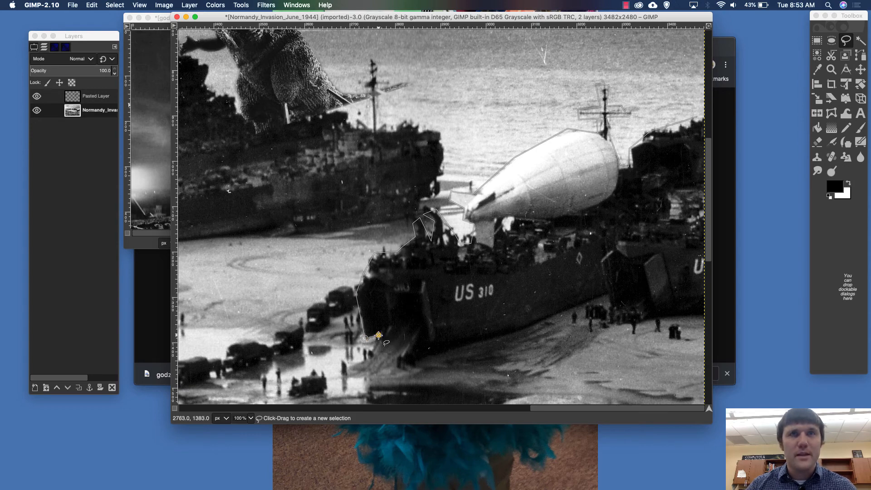
left_click(376, 355)
left_click(413, 367)
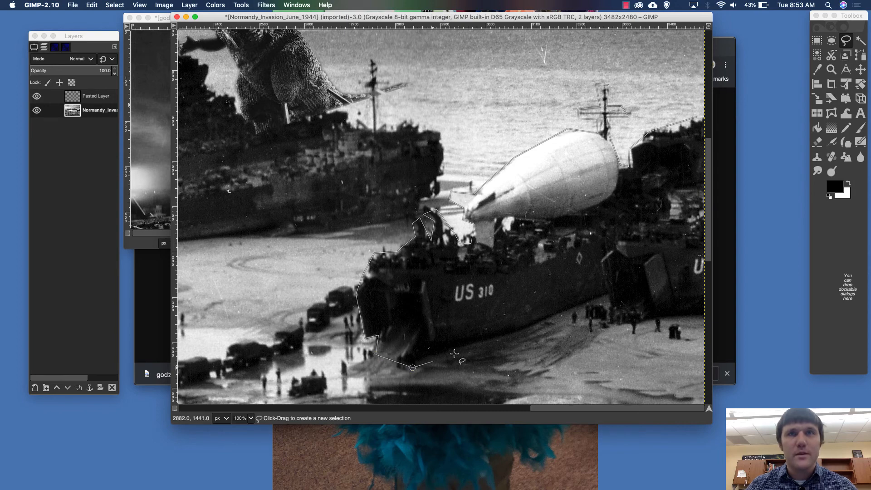
Follow the hull bottoms of US 310 and the neighbouring ship to the photo's right edge, and finalize the selection.
left_click(422, 357)
left_click(498, 338)
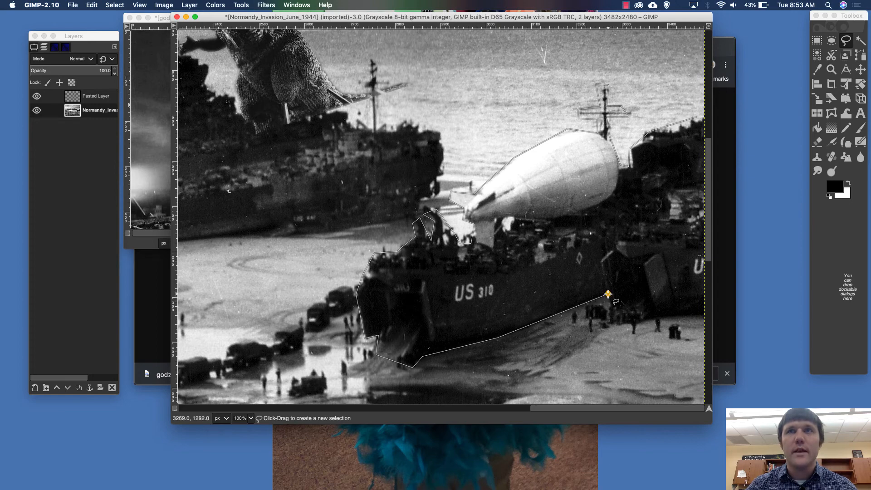
left_click(608, 294)
left_click(608, 316)
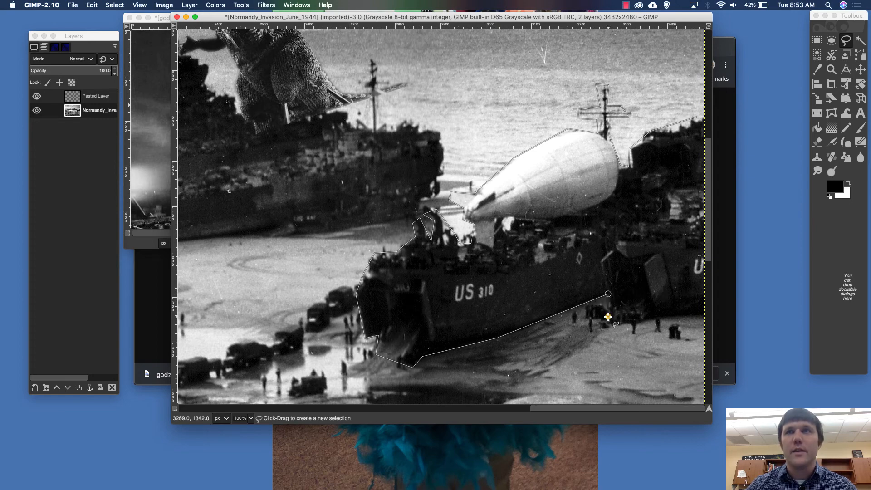
left_click(614, 326)
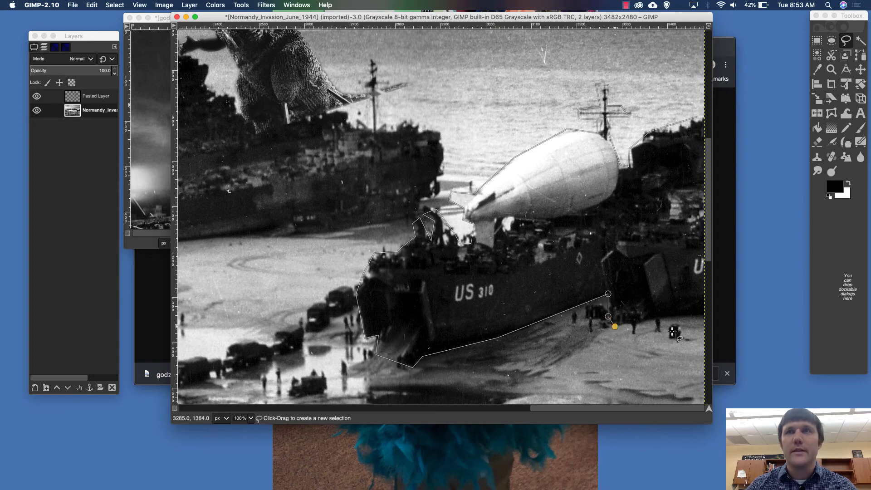
left_click(702, 315)
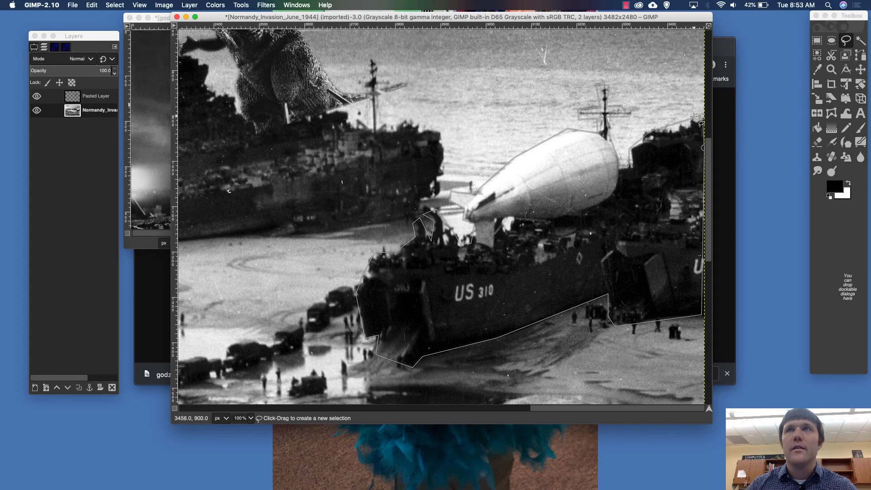
key("Return")
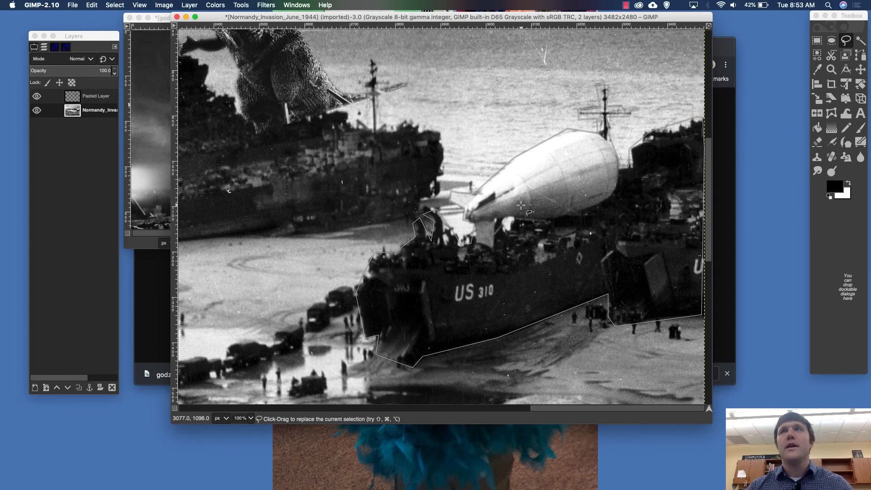
Copy the selected foreground ships and large balloon from the background layer, and clear the selection.
left_click(91, 5)
left_click(114, 50)
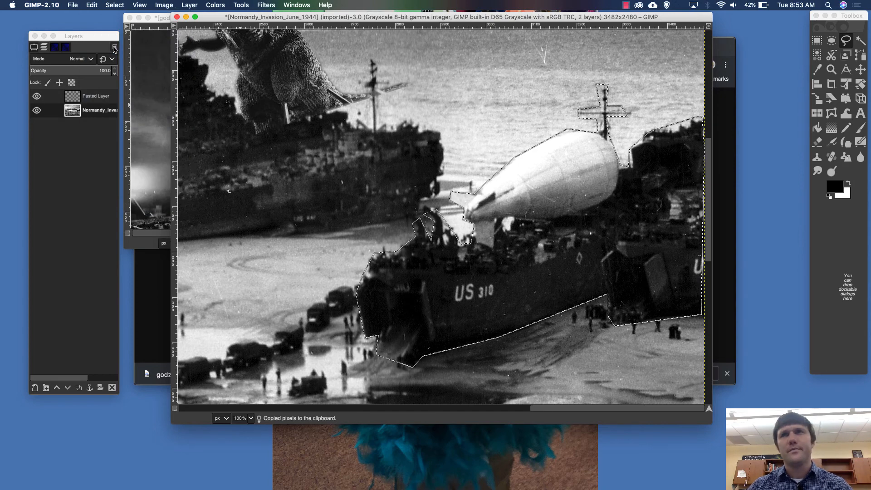
left_click(120, 5)
left_click(119, 24)
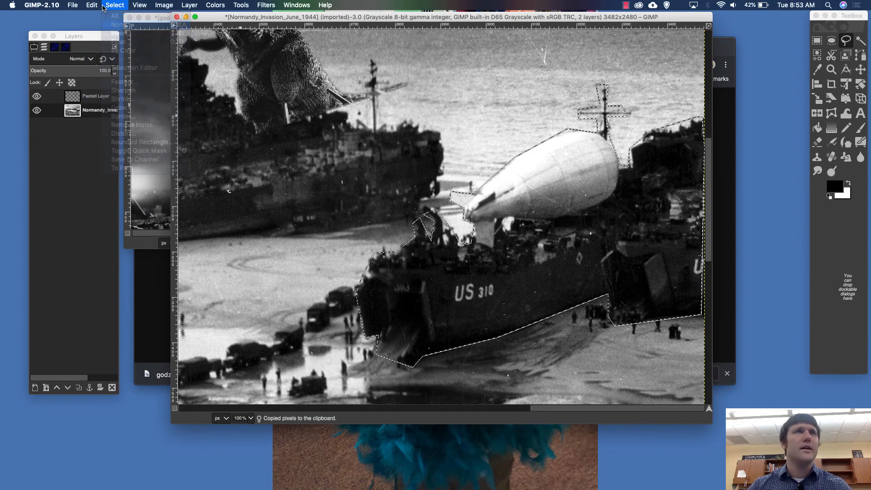
Paste the copied ships and balloon as a new layer in place.
left_click(91, 5)
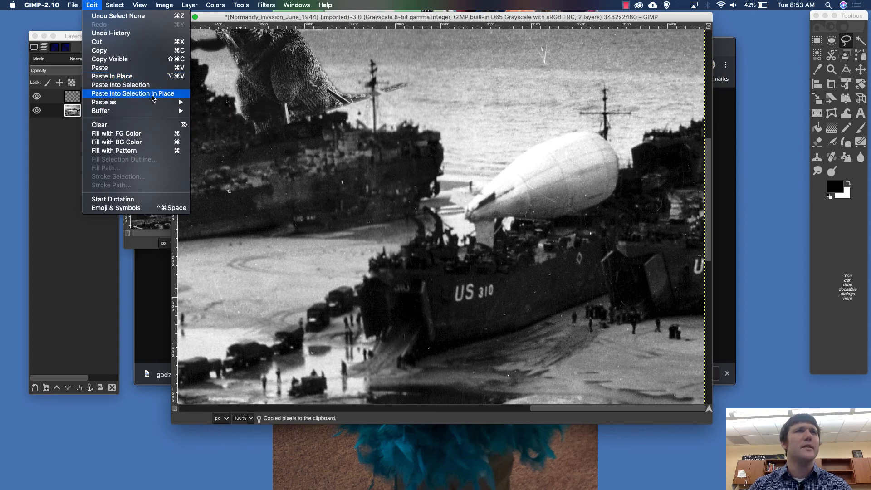
mouse_move(148, 103)
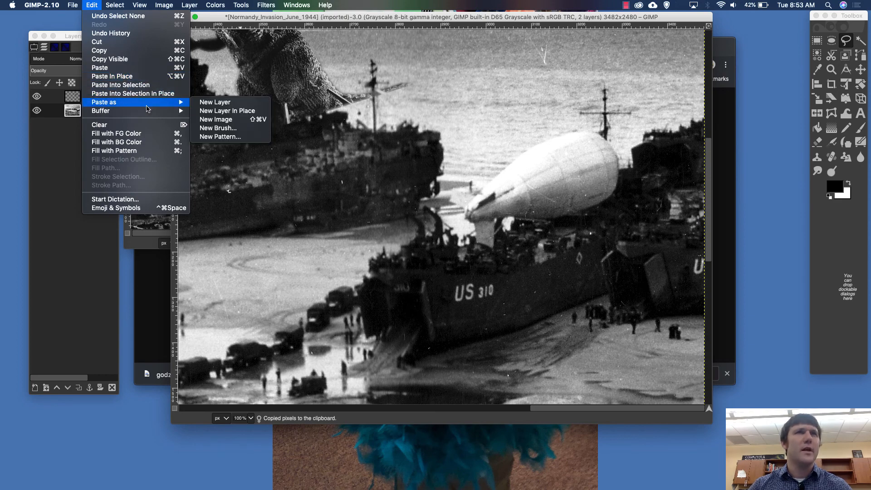
left_click(216, 111)
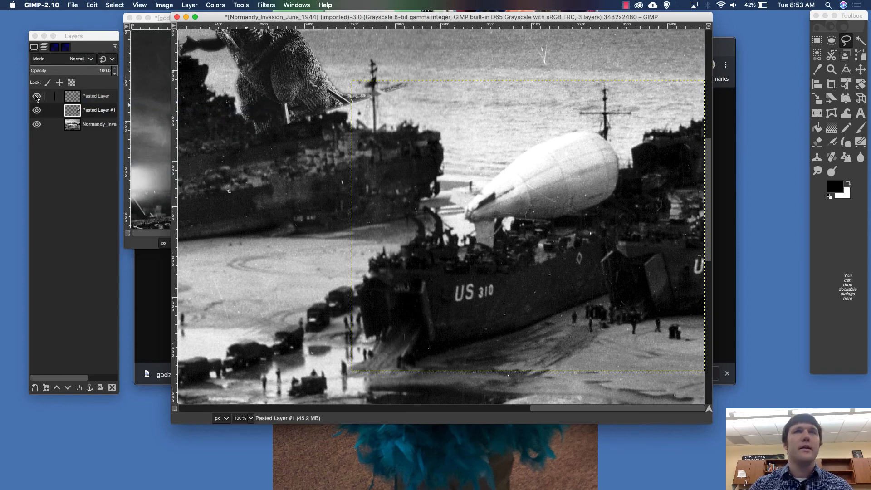
Check which layer holds Godzilla by toggling its visibility, and move that layer below the pasted ships and balloon layer.
left_click(861, 69)
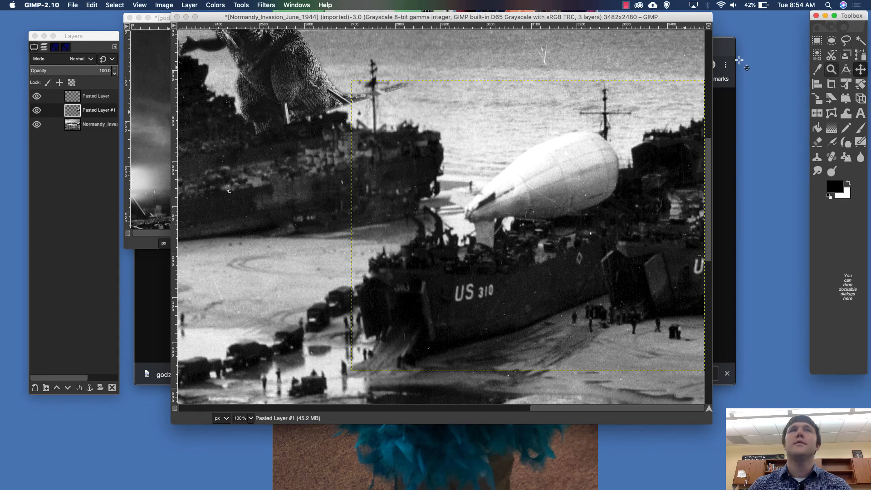
left_click(37, 113)
left_click(36, 97)
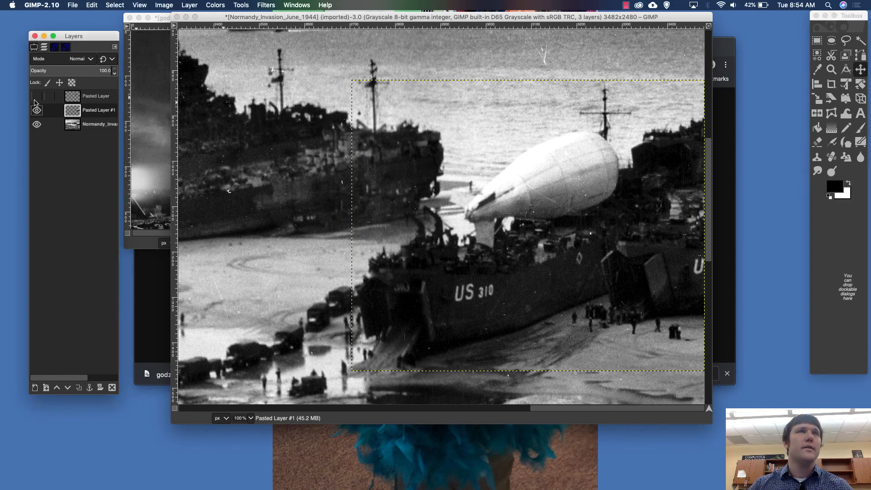
left_click(37, 96)
left_click(83, 101)
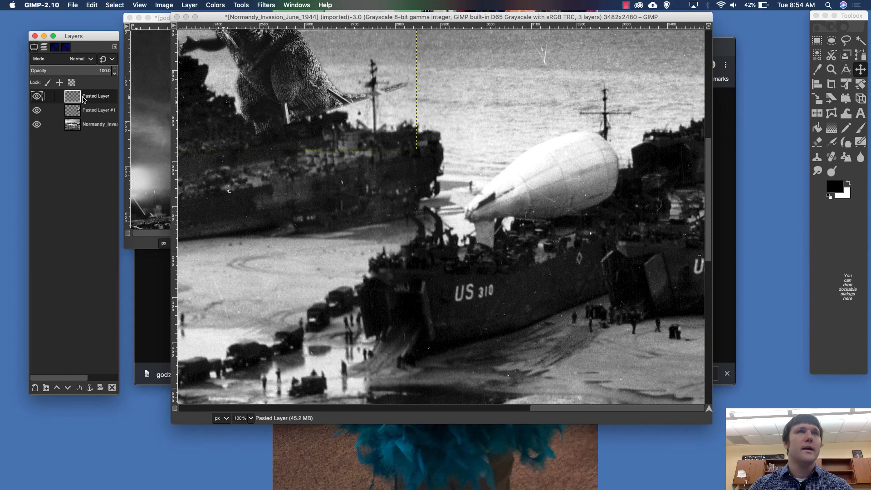
left_click_drag(84, 100, 91, 116)
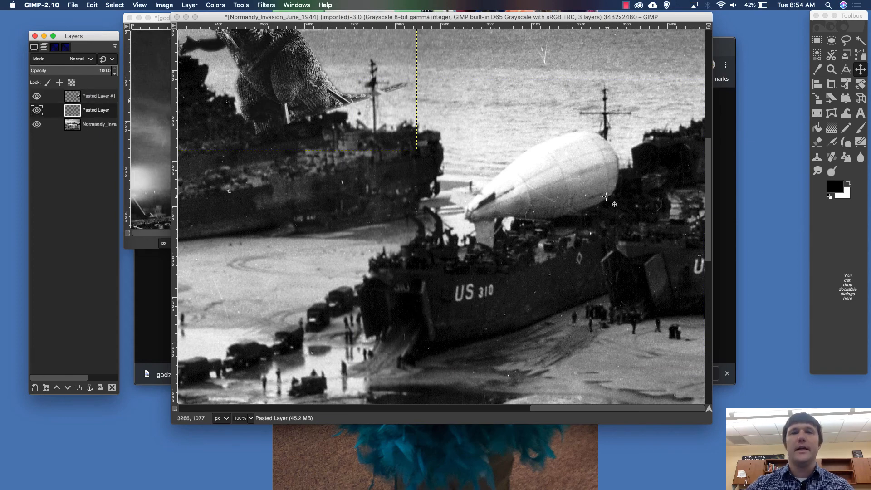
Move Godzilla behind the large balloon and the deck of ship US 310.
key("minus")
key("minus")
left_click_drag(351, 130, 459, 198)
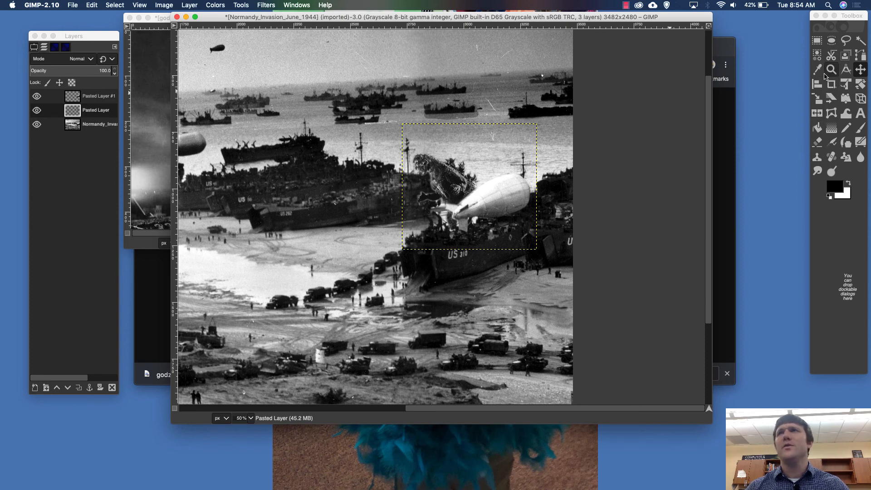
Rotate the Godzilla layer clockwise by about 13.84 degrees so the figure stands more upright.
left_click(847, 82)
left_click_drag(455, 148, 457, 145)
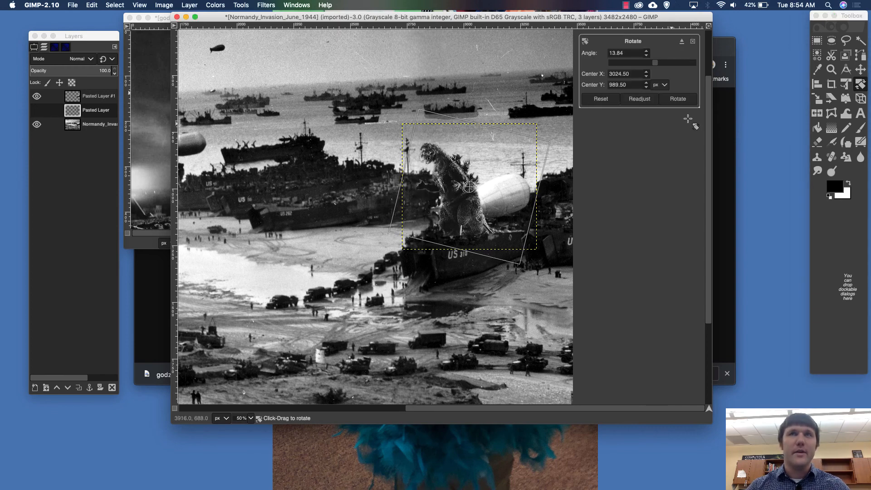
left_click(678, 98)
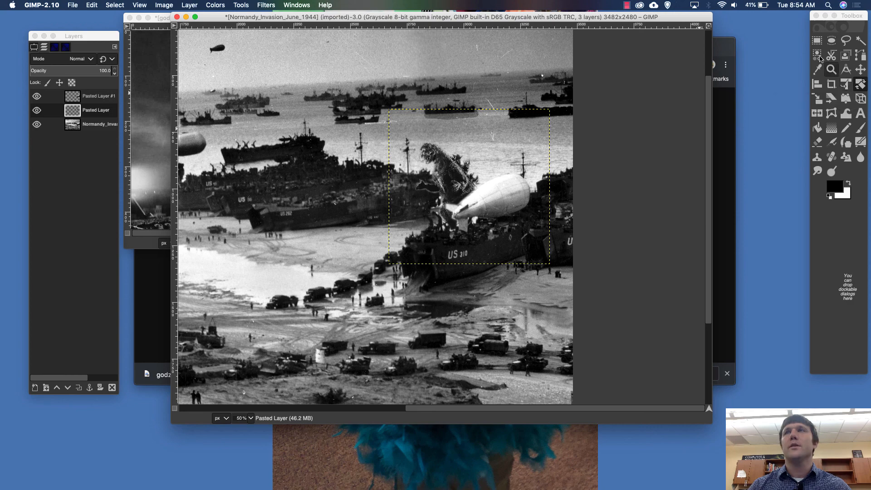
Scale the Godzilla layer up to about 1015 × 978 pixels so it towers behind the balloon.
left_click(817, 98)
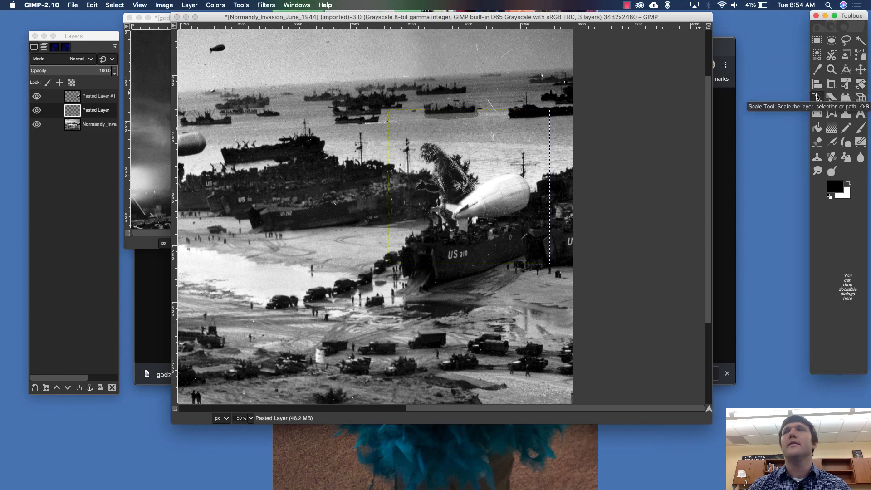
left_click(476, 146)
left_click_drag(476, 149, 540, 77)
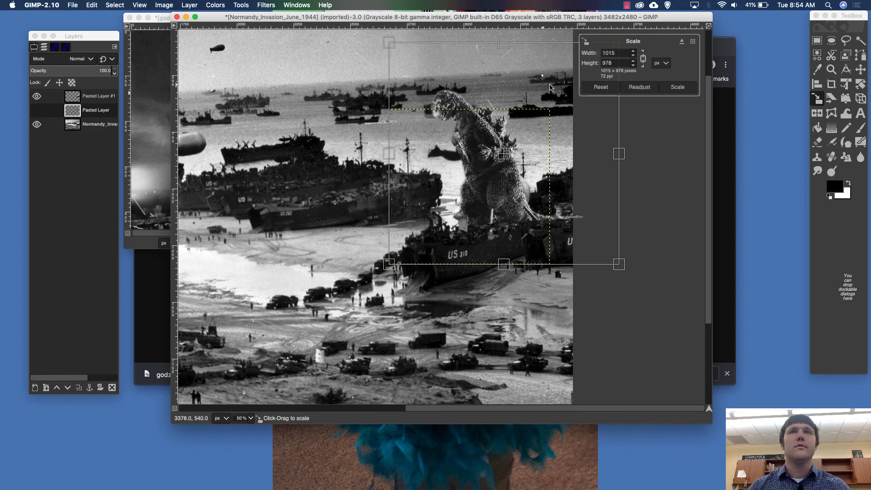
left_click(677, 88)
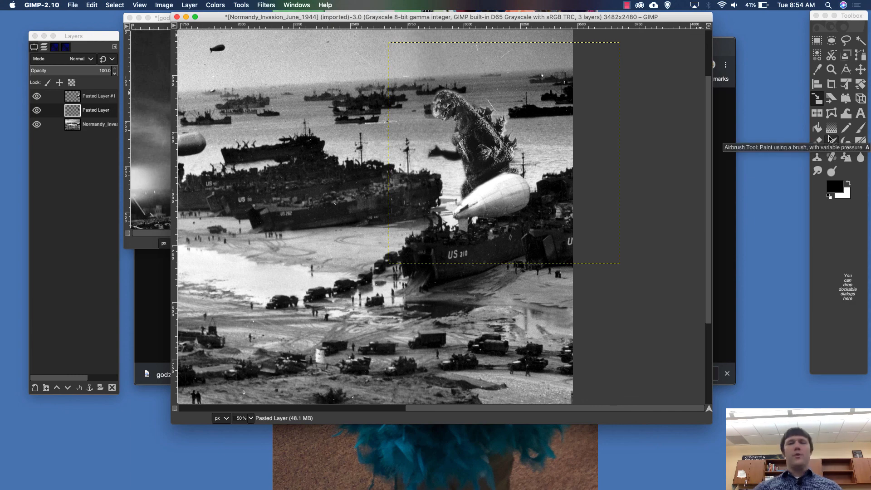
key("minus")
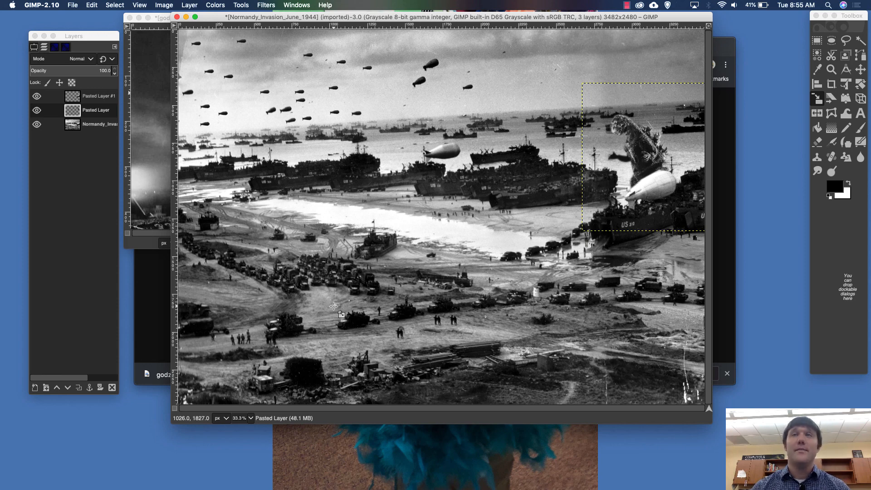
left_click(626, 5)
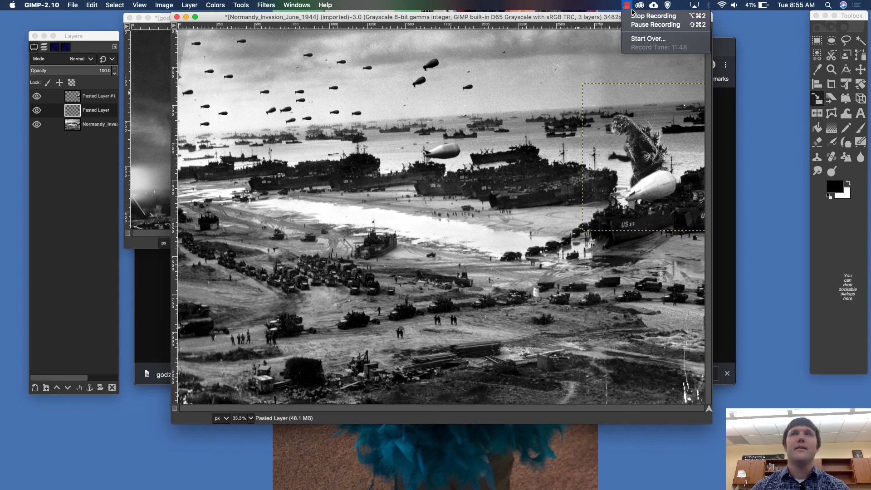